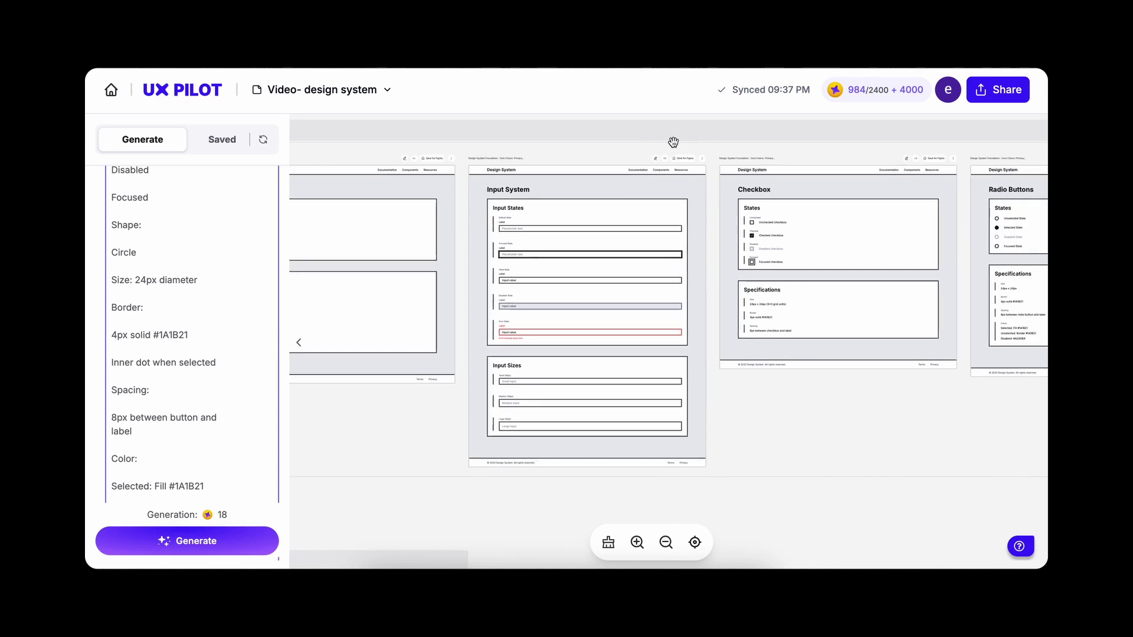
- Pan across the Prompts page frames to survey the laid-out designs
{"action": "scroll", "coordinate": [584, 205], "scroll_direction": "up", "scroll_amount": 3}
{"action": "scroll", "coordinate": [560, 213], "scroll_direction": "right", "scroll_amount": 5}
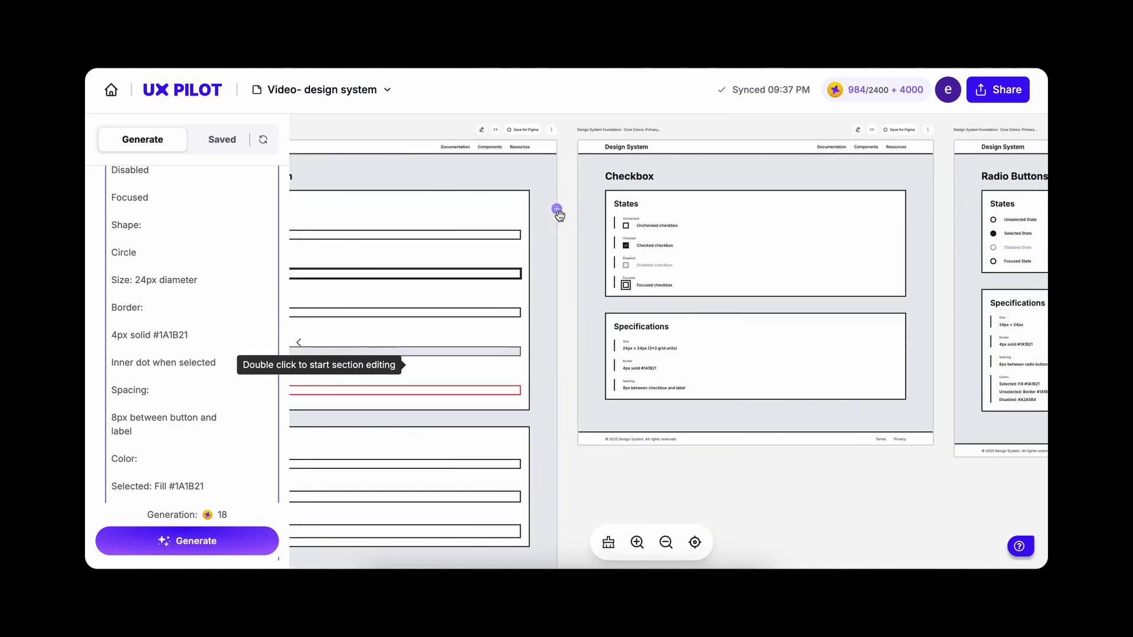
{"action": "scroll", "coordinate": [590, 455], "scroll_direction": "down", "scroll_amount": 5}
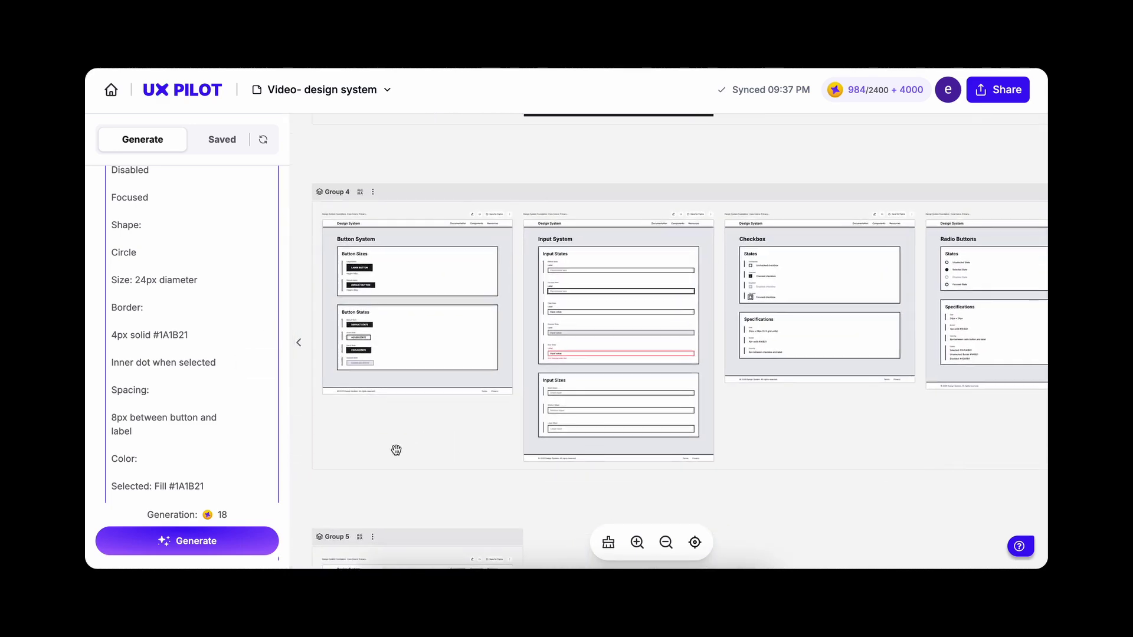
{"action": "scroll", "coordinate": [396, 451], "scroll_direction": "up", "scroll_amount": 5}
{"action": "scroll", "coordinate": [396, 451], "scroll_direction": "right", "scroll_amount": 10}
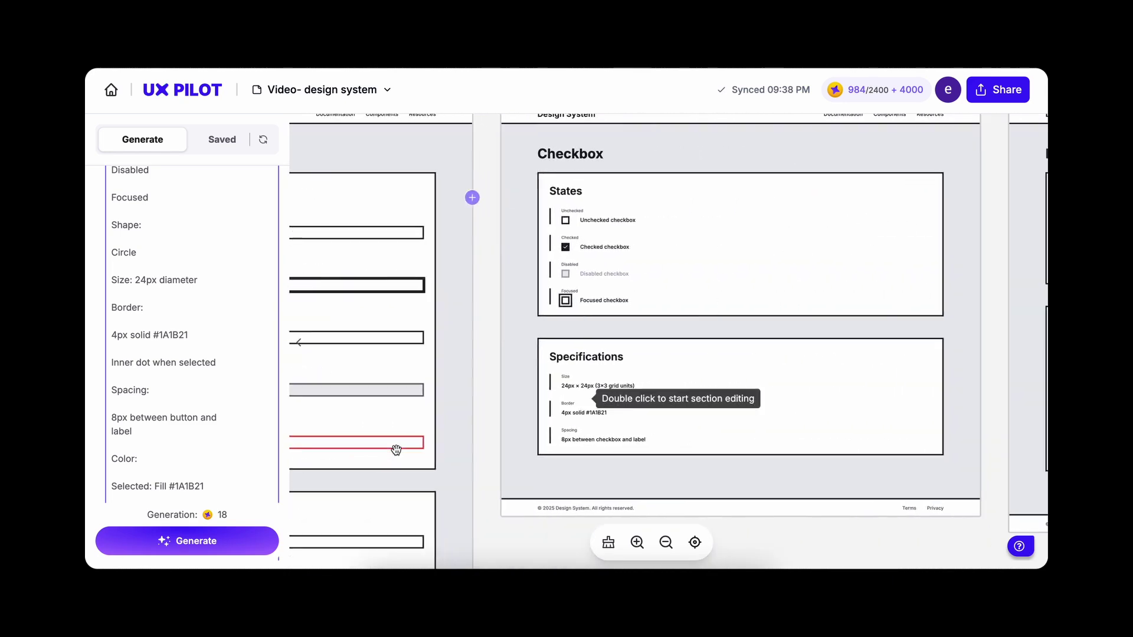
{"action": "scroll", "coordinate": [396, 450], "scroll_direction": "right", "scroll_amount": 10}
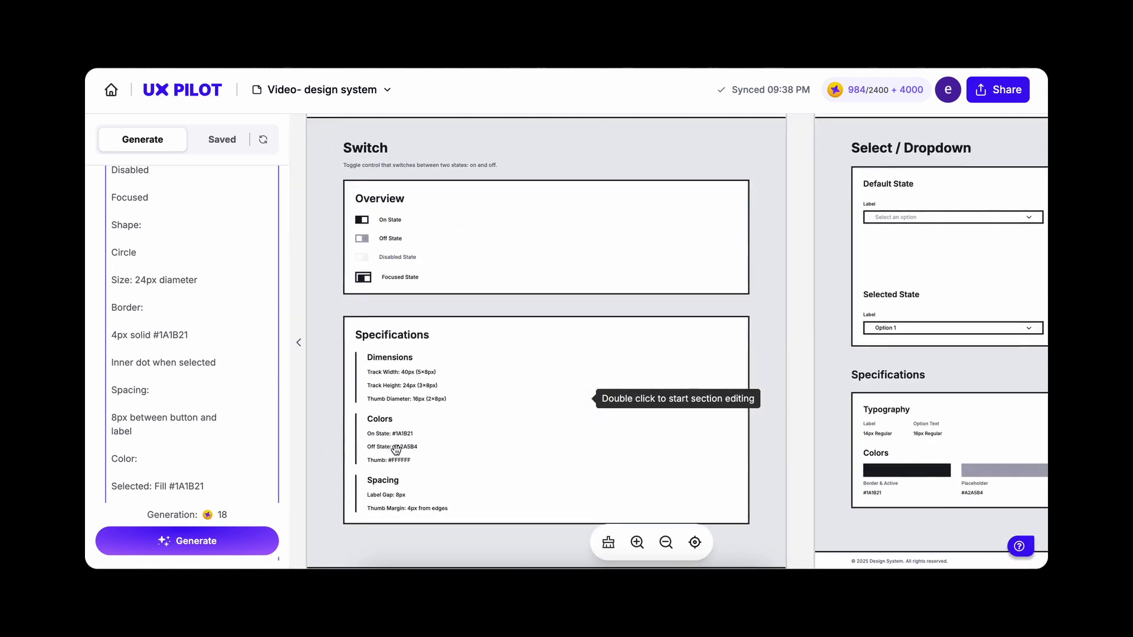
{"action": "scroll", "coordinate": [396, 451], "scroll_direction": "down", "scroll_amount": 5}
{"action": "scroll", "coordinate": [396, 451], "scroll_direction": "down", "scroll_amount": 5}
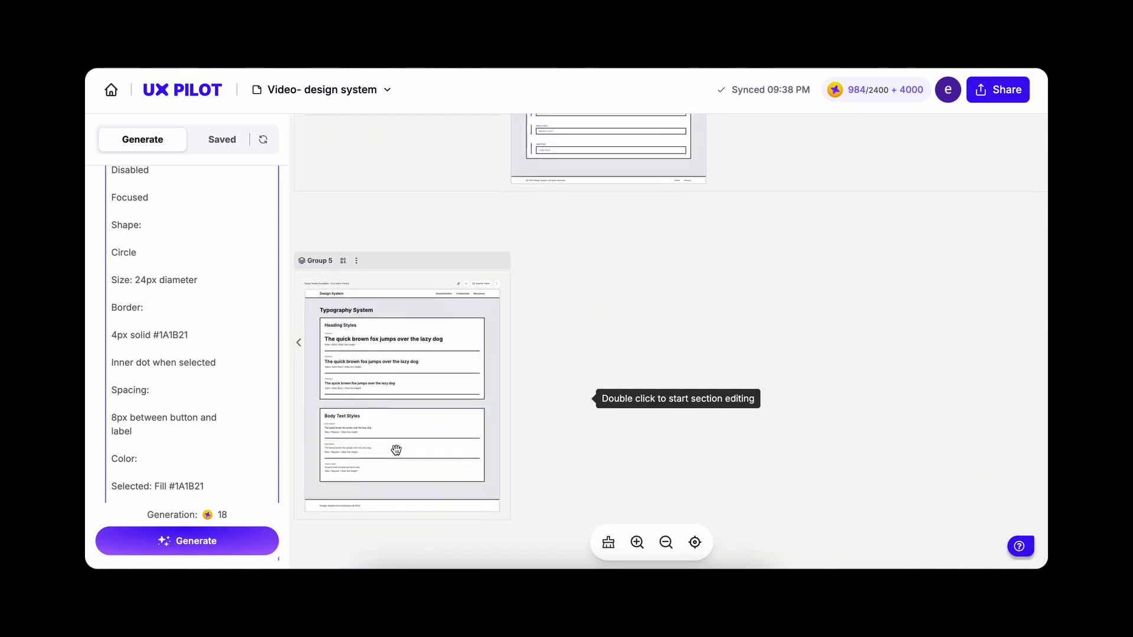
{"action": "scroll", "coordinate": [396, 451], "scroll_direction": "up", "scroll_amount": 5}
{"action": "scroll", "coordinate": [396, 450], "scroll_direction": "down", "scroll_amount": 2}
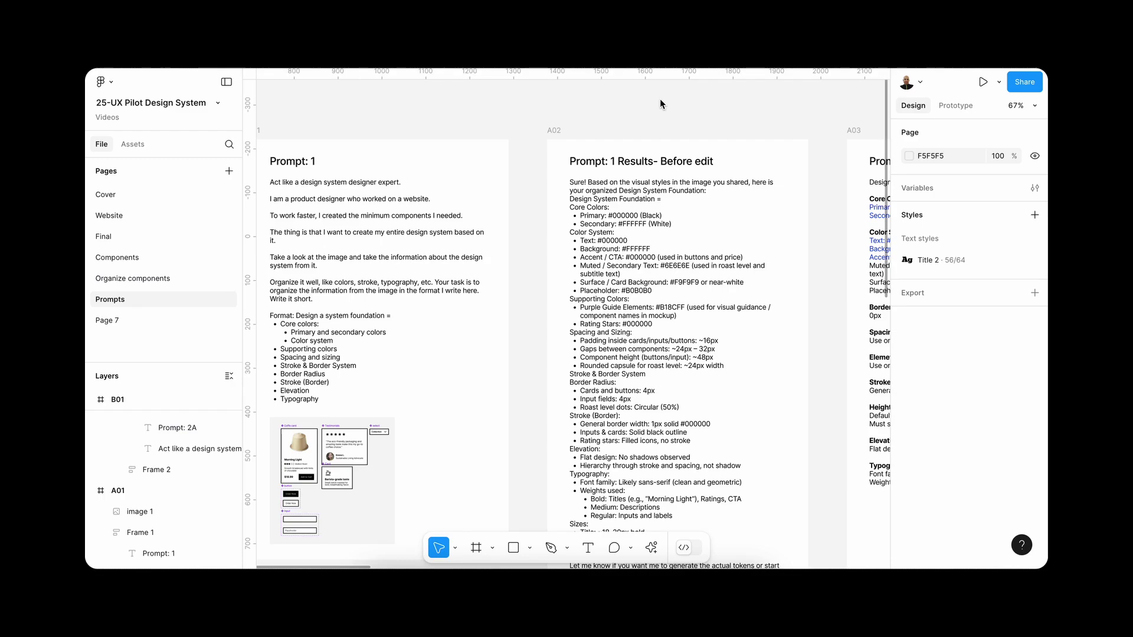
{"action": "scroll", "coordinate": [660, 100], "scroll_direction": "right", "scroll_amount": 5}
{"action": "scroll", "coordinate": [661, 104], "scroll_direction": "right", "scroll_amount": 10}
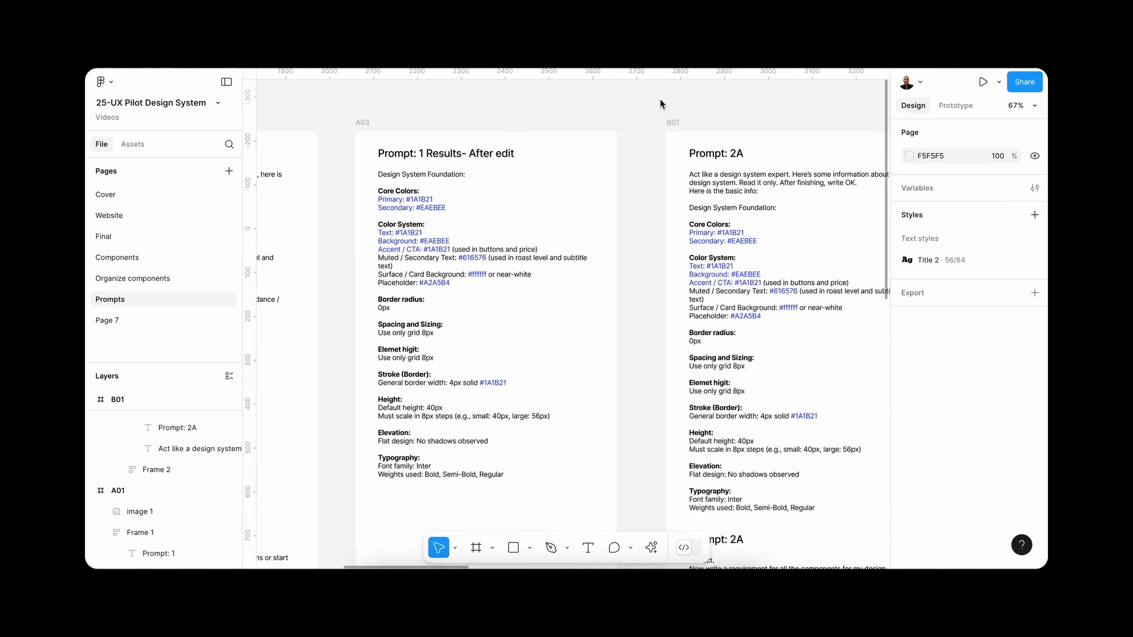
{"action": "scroll", "coordinate": [660, 104], "scroll_direction": "right", "scroll_amount": 5}
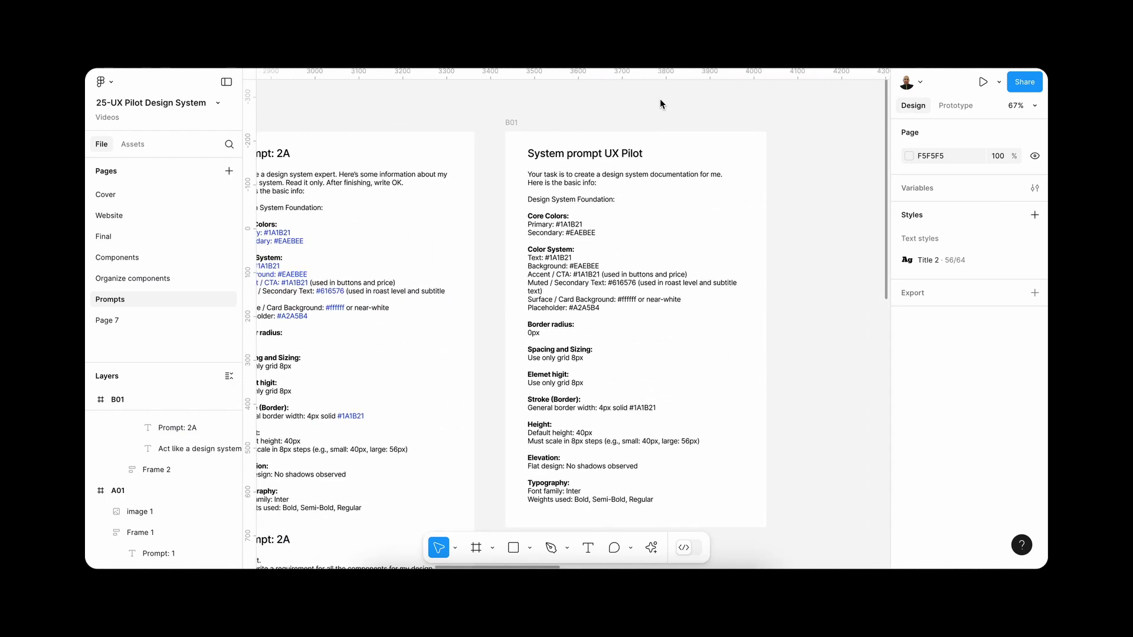
{"action": "scroll", "coordinate": [660, 104], "scroll_direction": "left", "scroll_amount": 1}
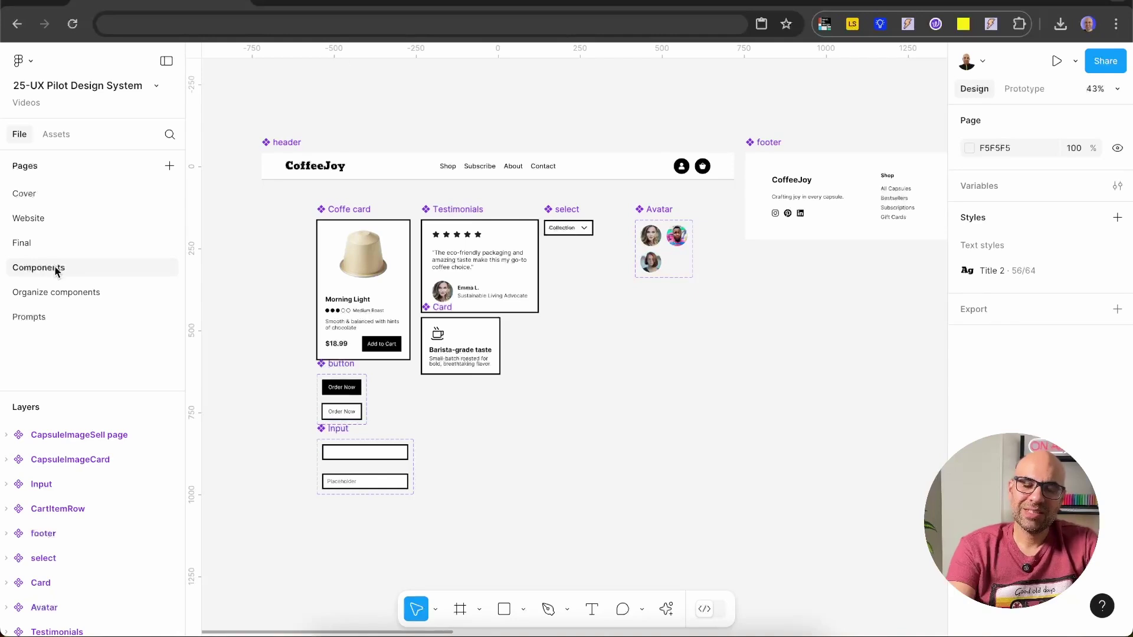
{"action": "left_click", "coordinate": [23, 243]}
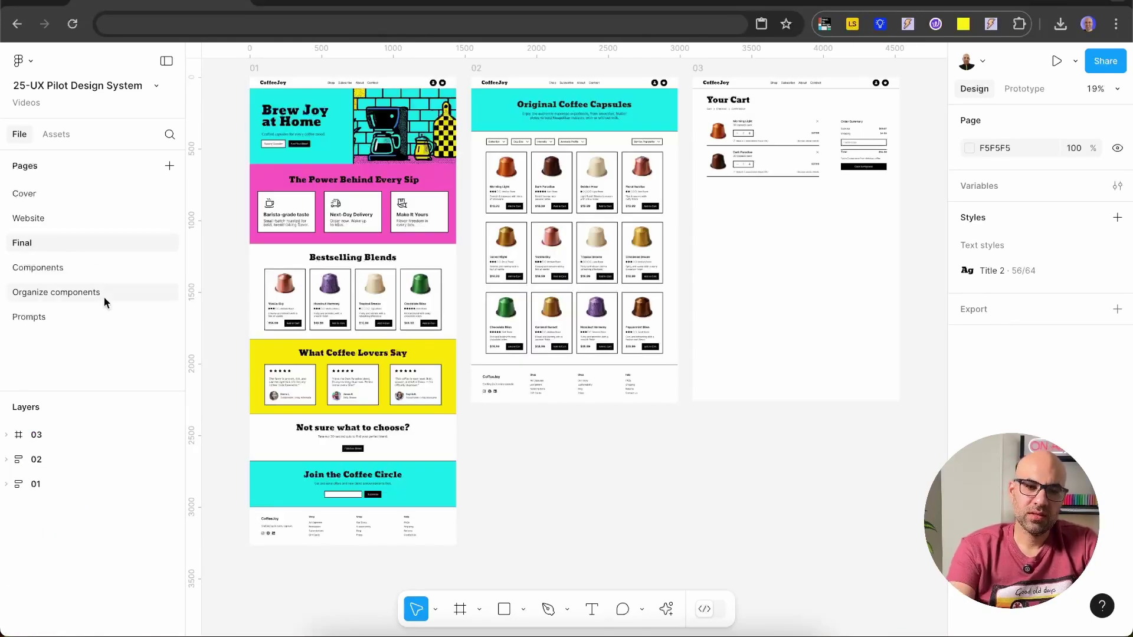
{"action": "scroll", "coordinate": [311, 311], "scroll_direction": "up", "scroll_amount": 3}
{"action": "scroll", "coordinate": [348, 316], "scroll_direction": "up", "scroll_amount": 5}
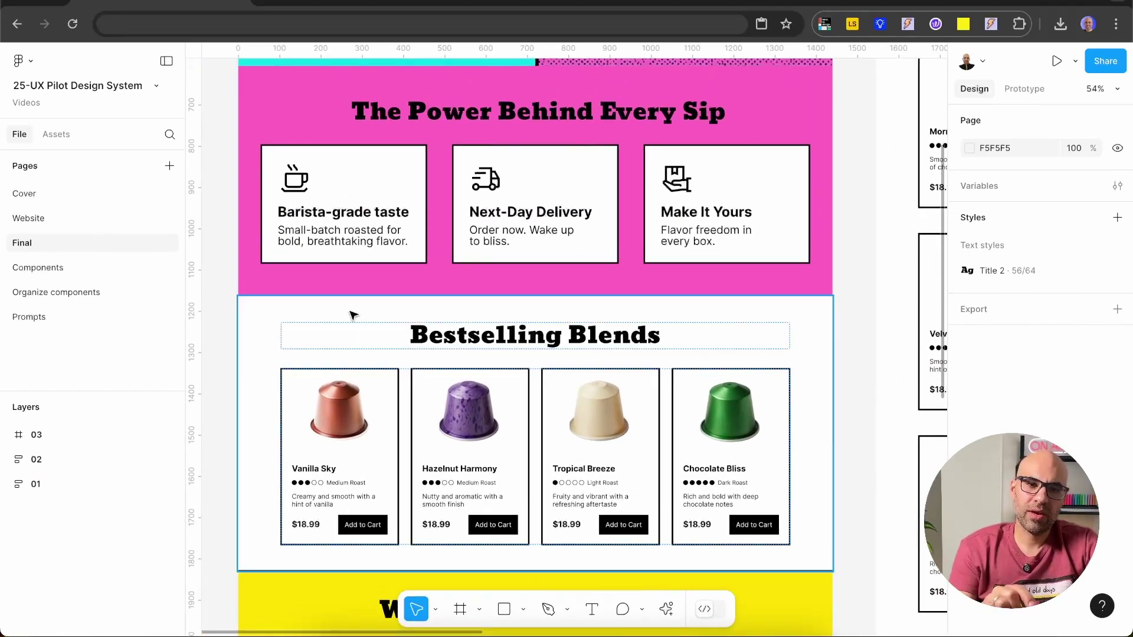
{"action": "scroll", "coordinate": [478, 402], "scroll_direction": "down", "scroll_amount": 6}
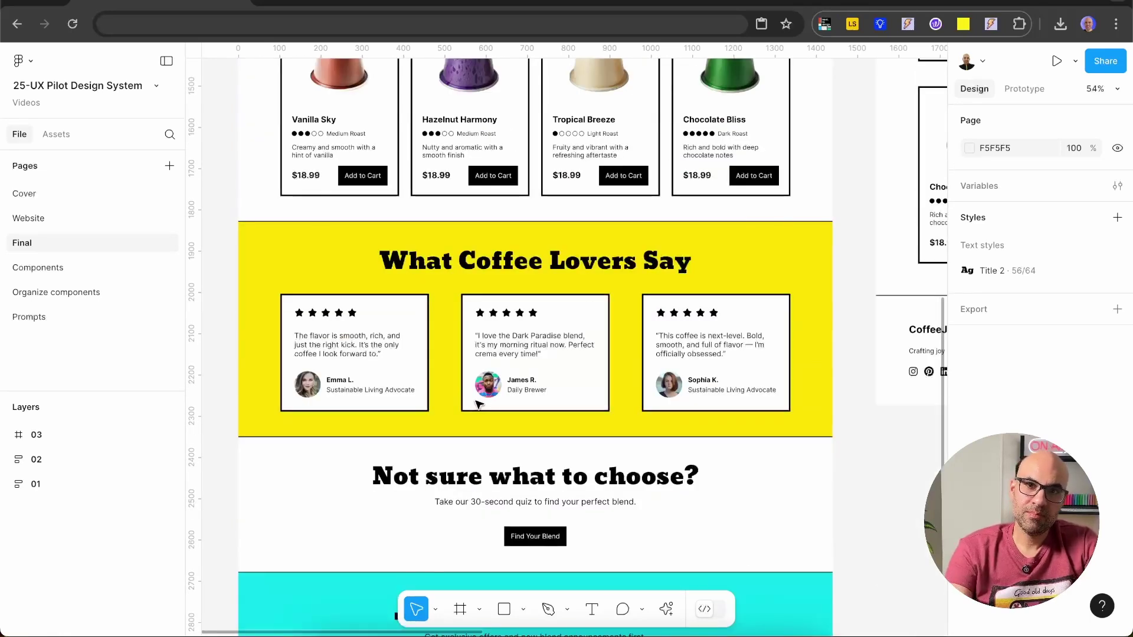
{"action": "key", "text": "Page_Down"}
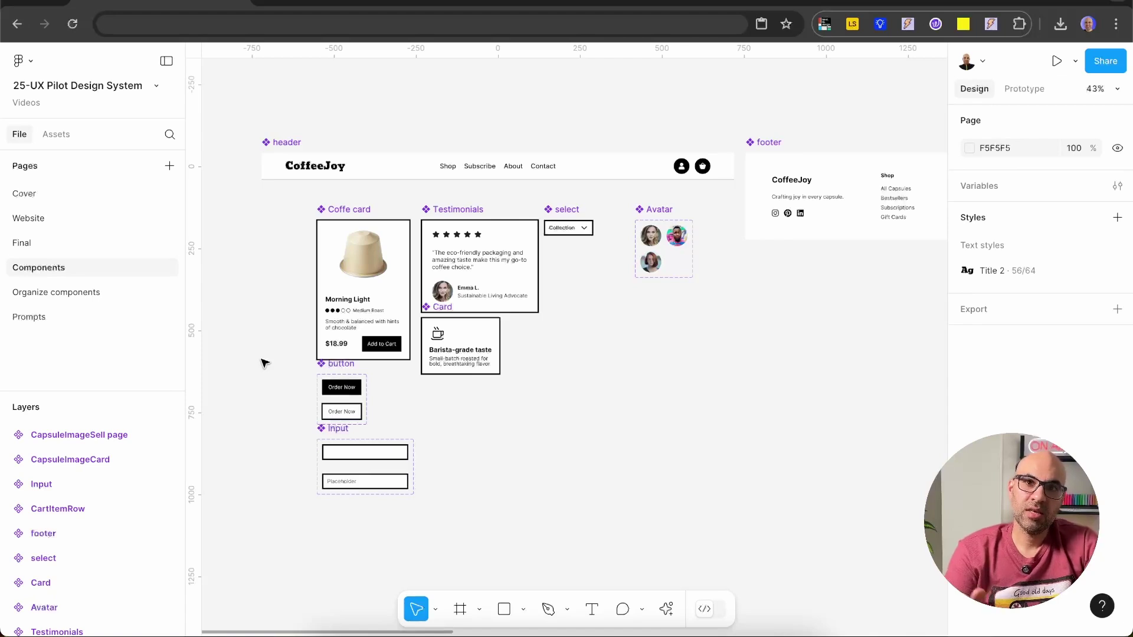
- Select the Input and button components, zoom to them, then zoom back out to all components
{"action": "left_click", "coordinate": [327, 437]}
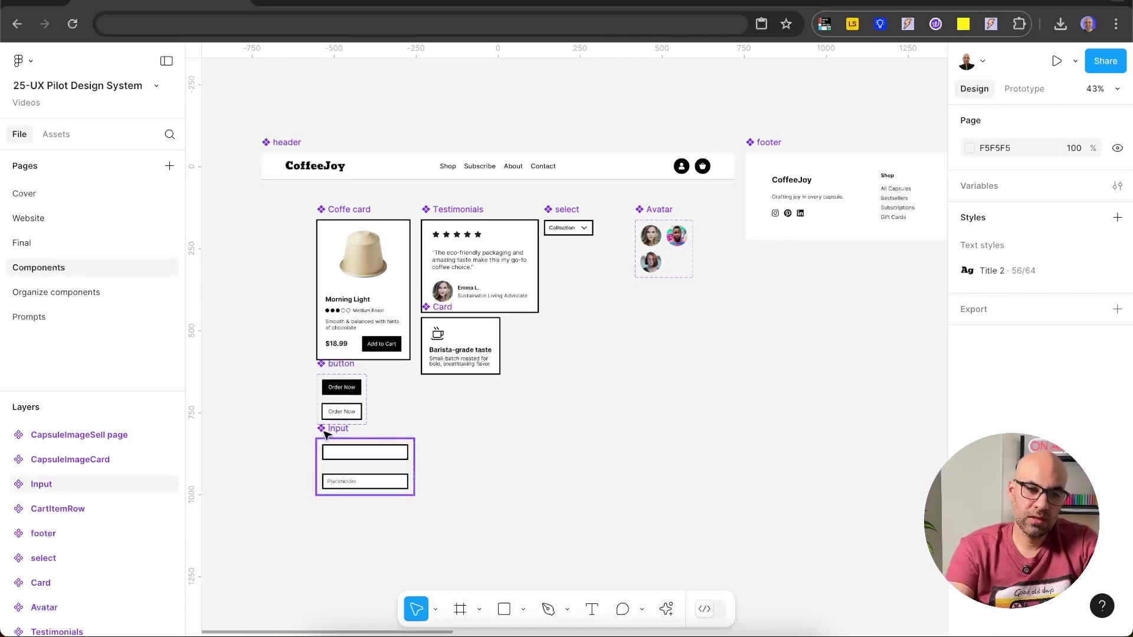
{"action": "left_click", "coordinate": [354, 400]}
{"action": "key", "text": "shift+2"}
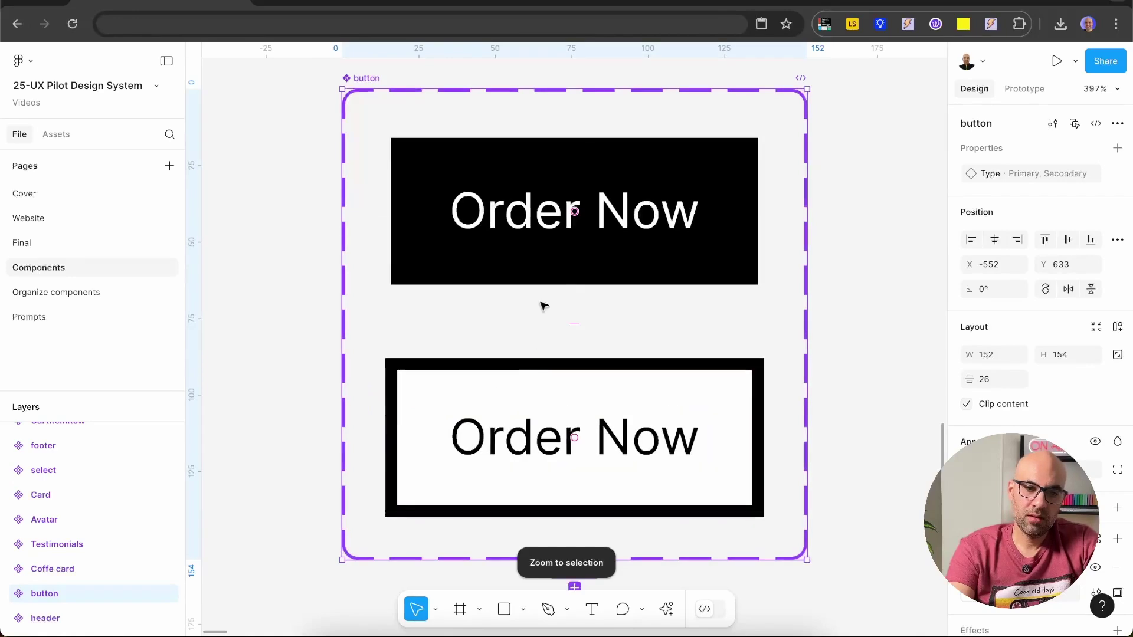
{"action": "key", "text": "shift+1"}
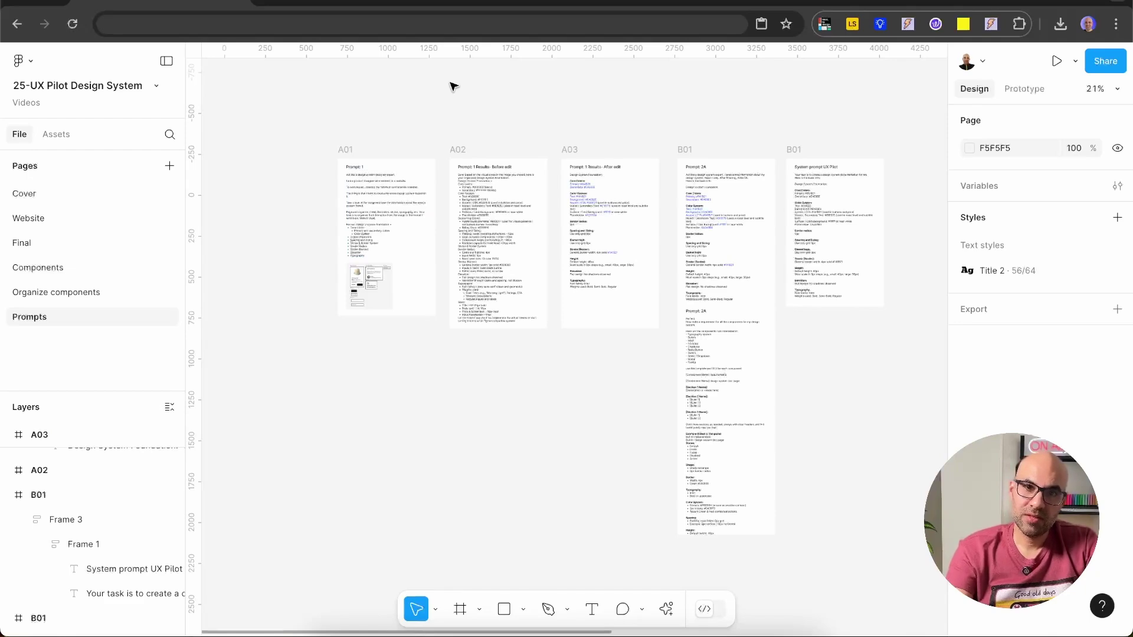
- Edit the Prompt: 1 paragraph so 'Page and organize it well' reads 'Organize it well'
{"action": "scroll", "coordinate": [375, 116], "scroll_direction": "up", "scroll_amount": 2}
{"action": "scroll", "coordinate": [375, 116], "scroll_direction": "up", "scroll_amount": 8}
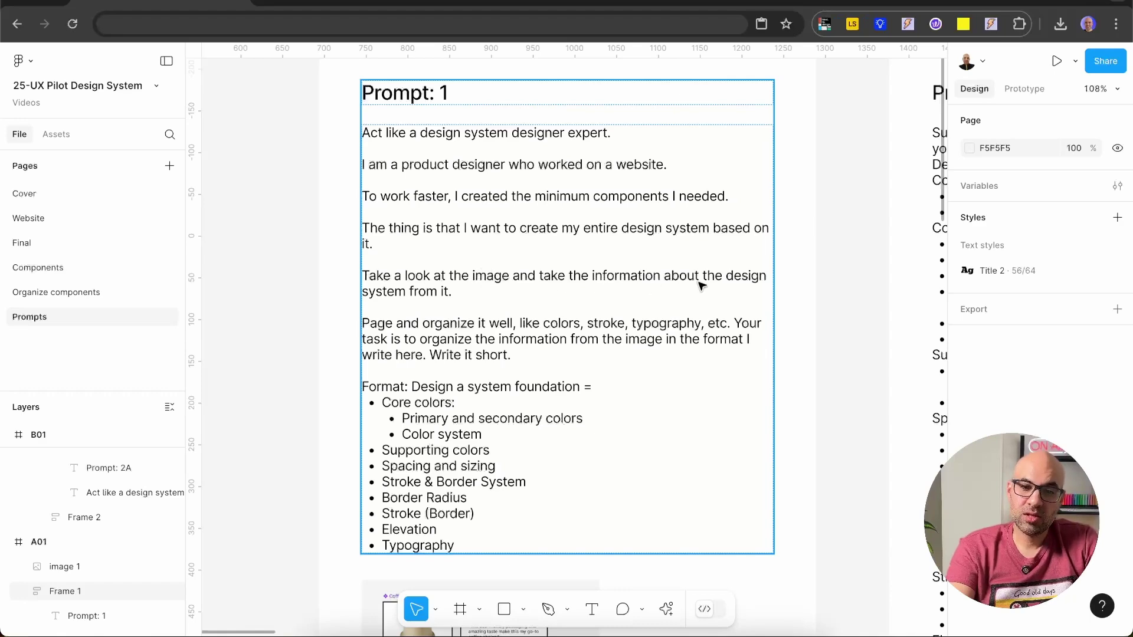
{"action": "scroll", "coordinate": [436, 302], "scroll_direction": "down", "scroll_amount": 3}
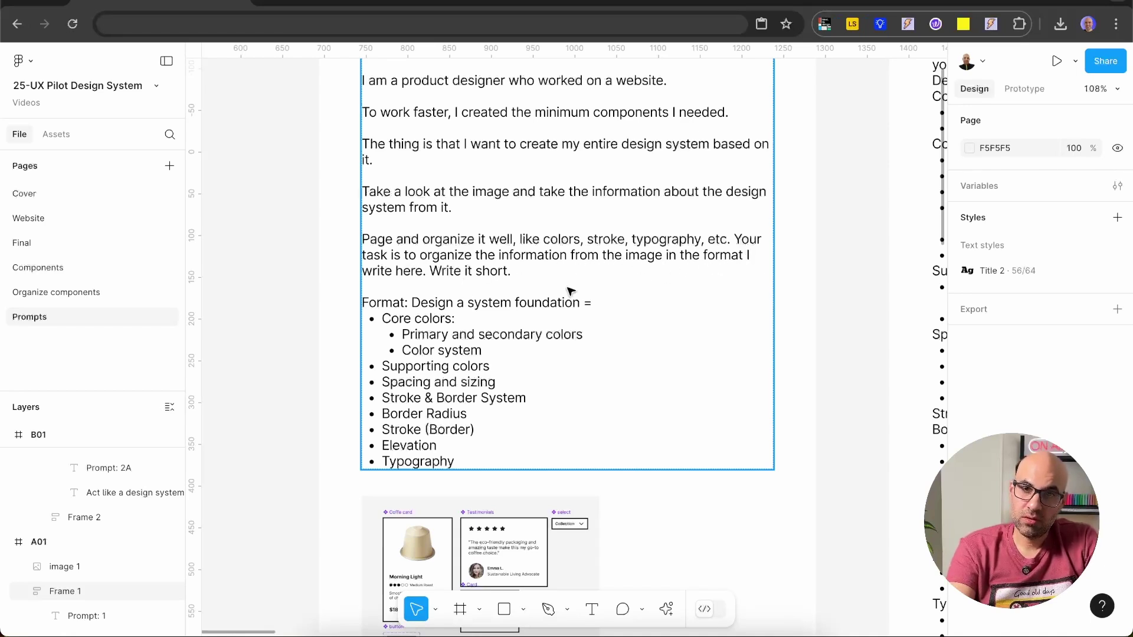
{"action": "left_click", "coordinate": [433, 244]}
{"action": "double_click", "coordinate": [432, 244]}
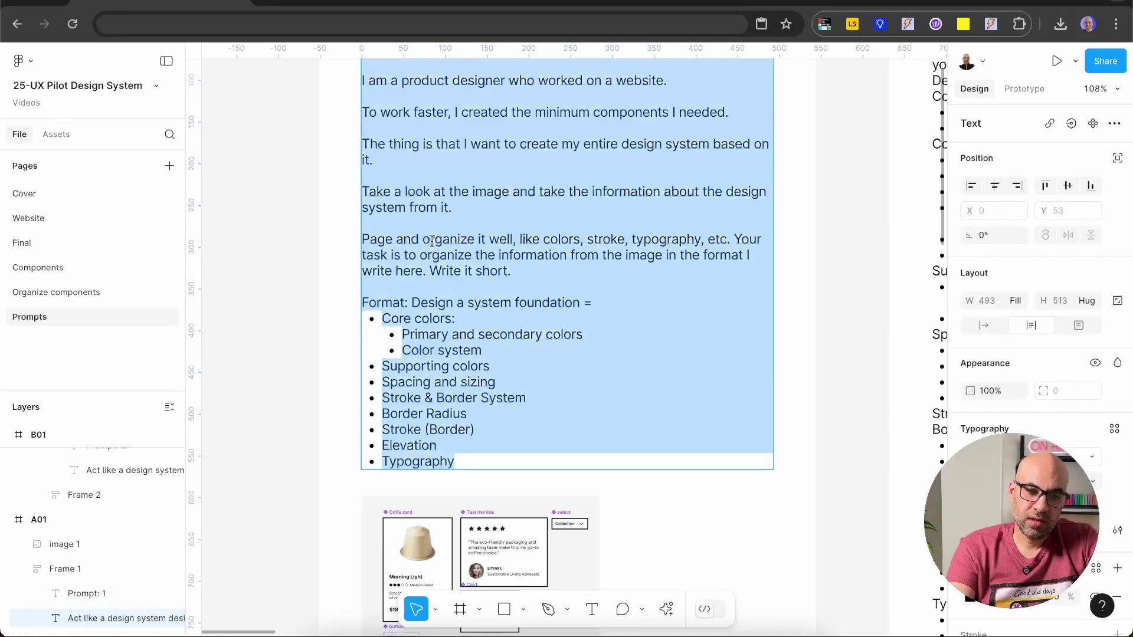
{"action": "triple_click", "coordinate": [435, 243]}
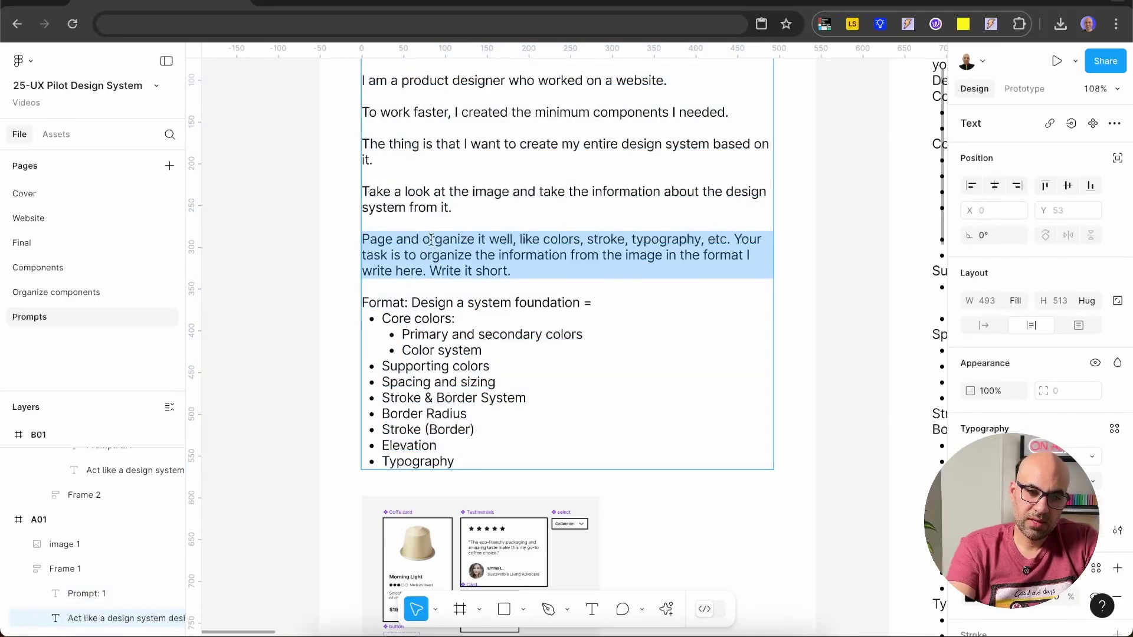
{"action": "left_click", "coordinate": [430, 242], "text": "shift"}
{"action": "type", "text": "O"}
{"action": "key", "text": "Escape"}
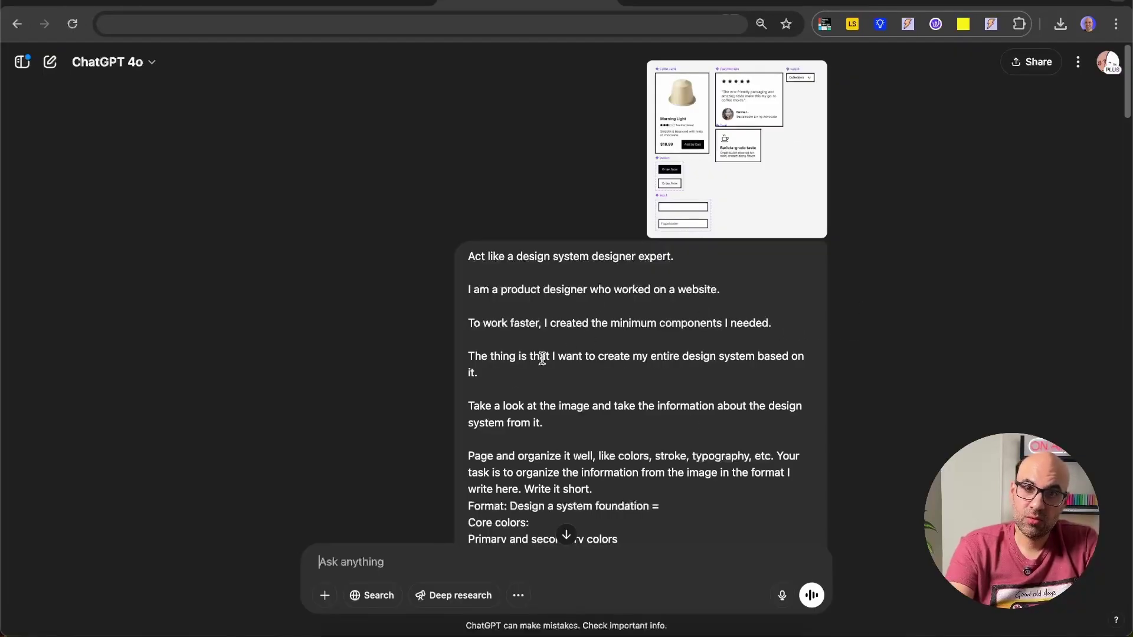
{"action": "scroll", "coordinate": [529, 318], "scroll_direction": "down", "scroll_amount": 10}
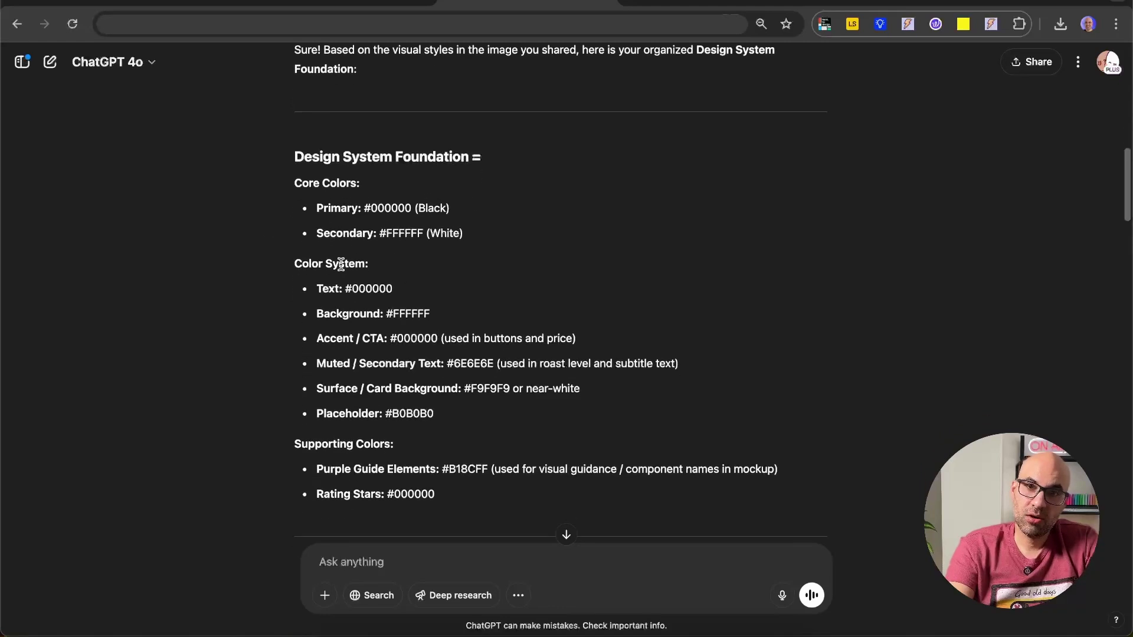
{"action": "scroll", "coordinate": [334, 335], "scroll_direction": "down", "scroll_amount": 3}
{"action": "scroll", "coordinate": [468, 362], "scroll_direction": "down", "scroll_amount": 3}
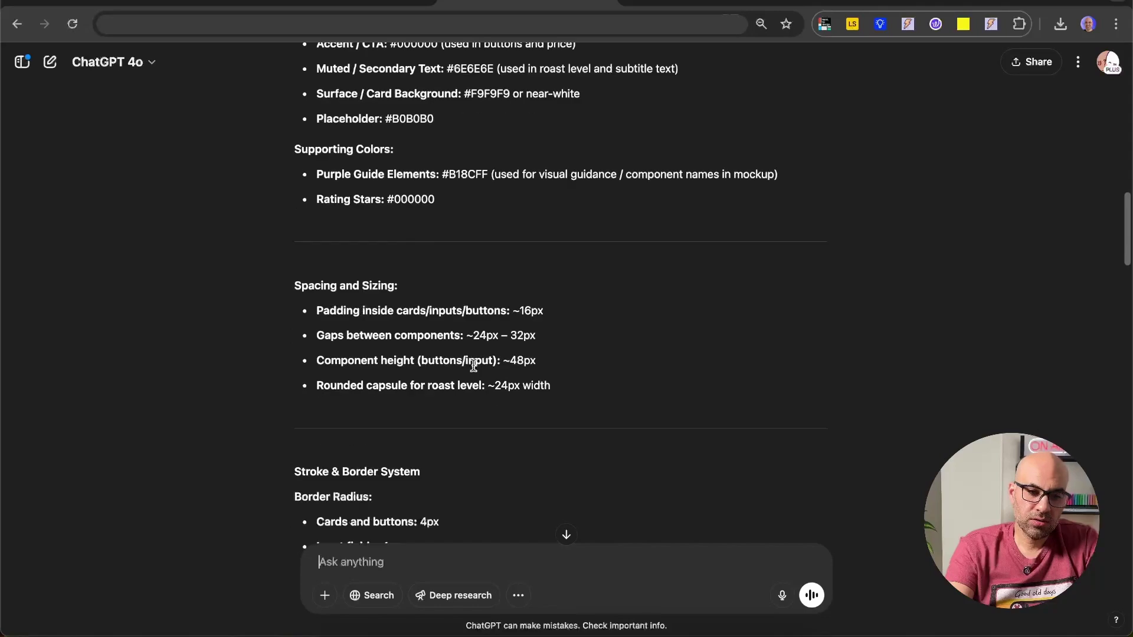
{"action": "left_click_drag", "start_coordinate": [305, 304], "coordinate": [567, 381]}
{"action": "left_click", "coordinate": [608, 387]}
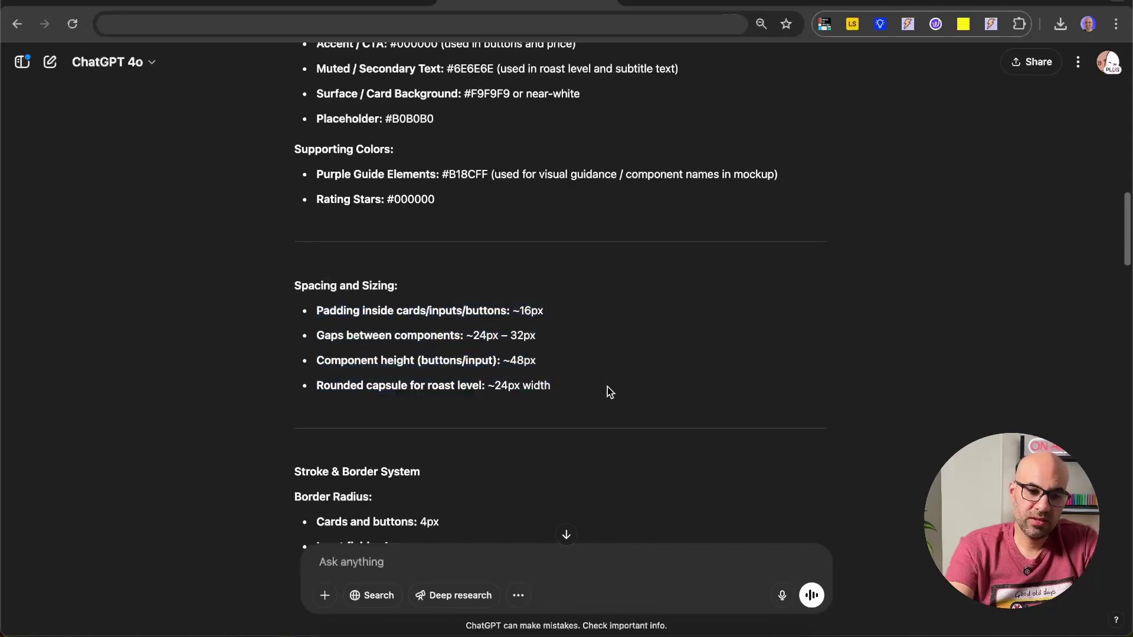
{"action": "scroll", "coordinate": [418, 355], "scroll_direction": "down", "scroll_amount": 3}
{"action": "left_click_drag", "start_coordinate": [327, 315], "coordinate": [455, 478]}
{"action": "scroll", "coordinate": [498, 445], "scroll_direction": "down", "scroll_amount": 5}
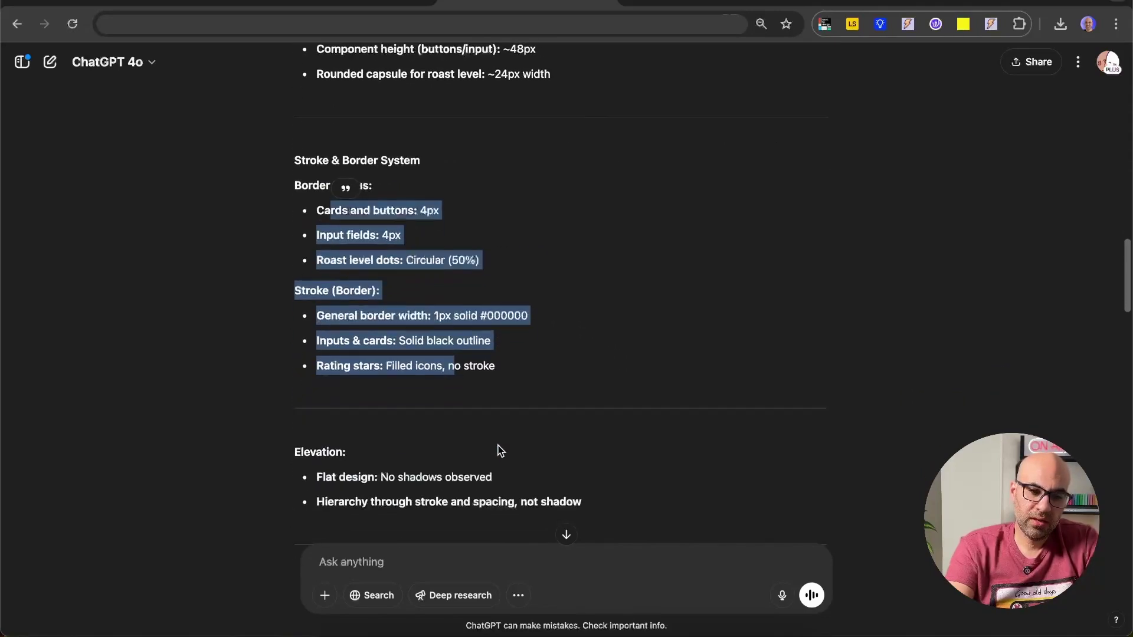
{"action": "left_click", "coordinate": [661, 348]}
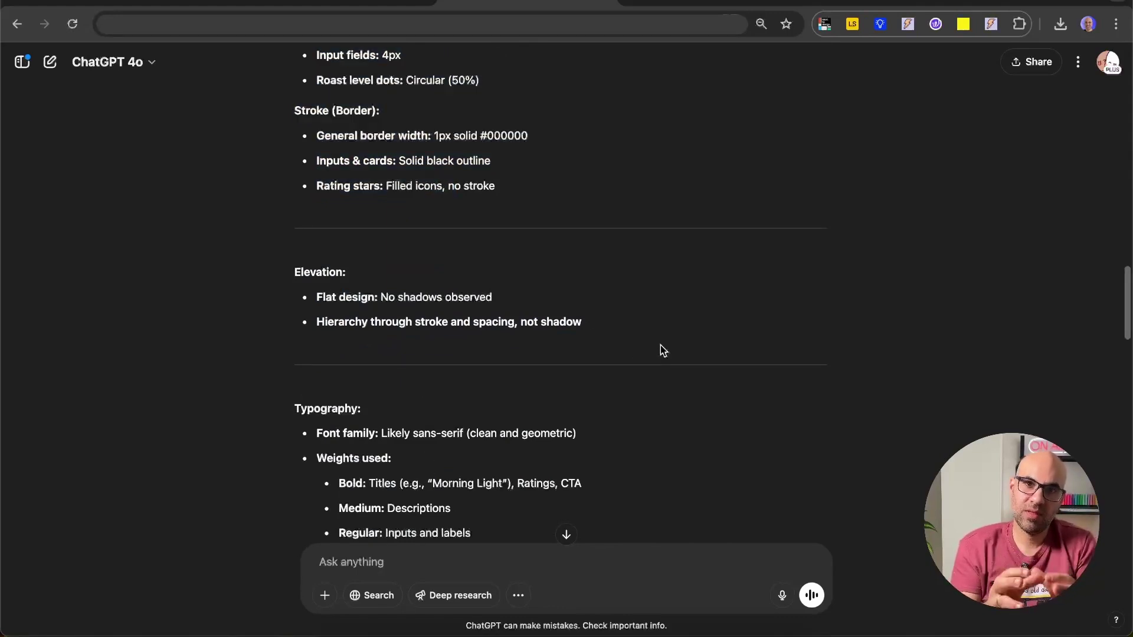
{"action": "key", "text": "ctrl+Tab"}
{"action": "scroll", "coordinate": [628, 240], "scroll_direction": "up", "scroll_amount": 5}
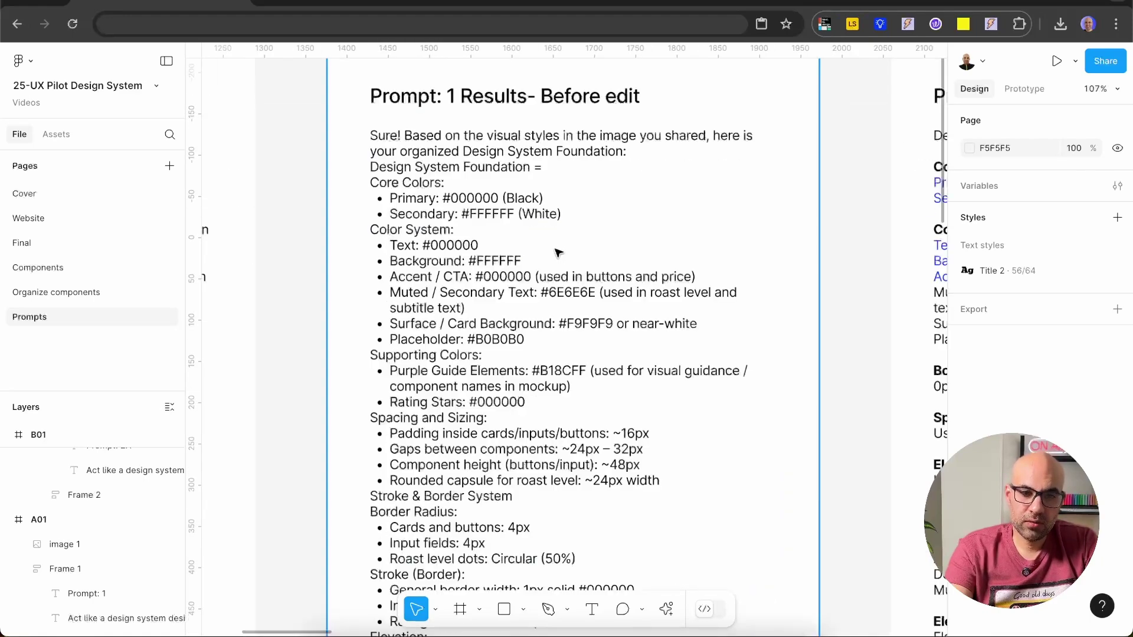
{"action": "scroll", "coordinate": [481, 248], "scroll_direction": "up", "scroll_amount": 2}
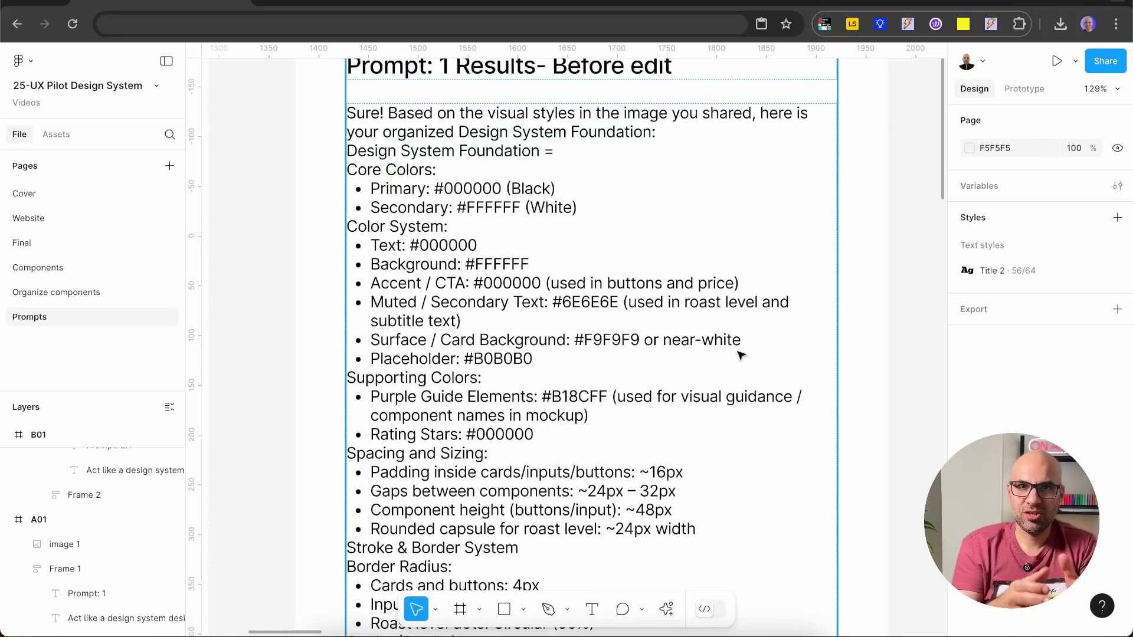
{"action": "scroll", "coordinate": [741, 355], "scroll_direction": "right", "scroll_amount": 10}
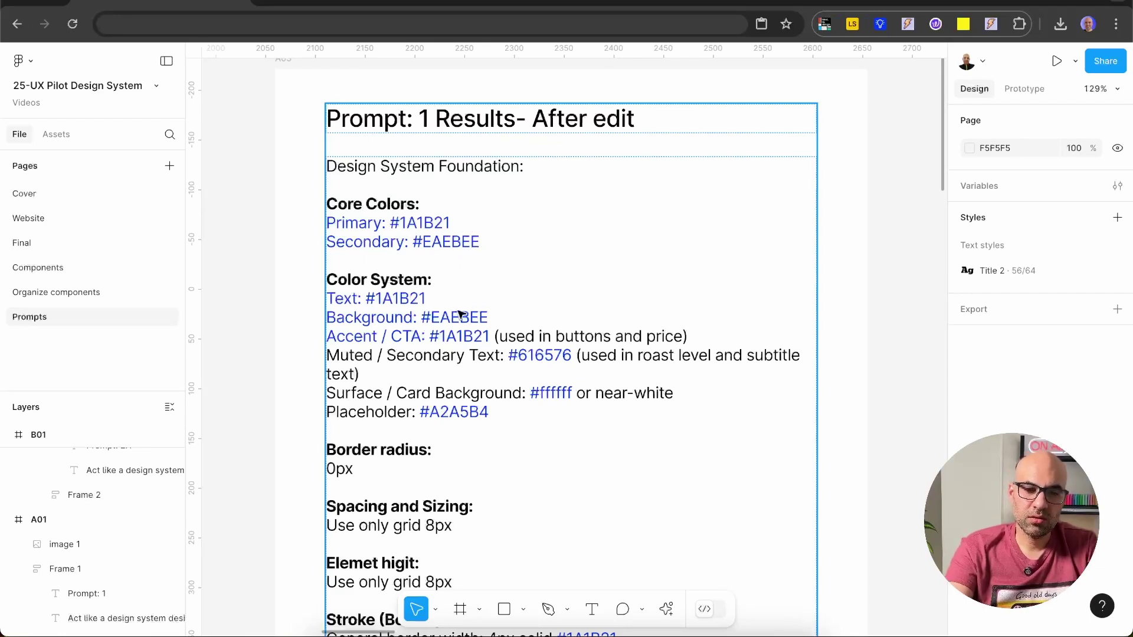
{"action": "scroll", "coordinate": [553, 376], "scroll_direction": "down", "scroll_amount": 4}
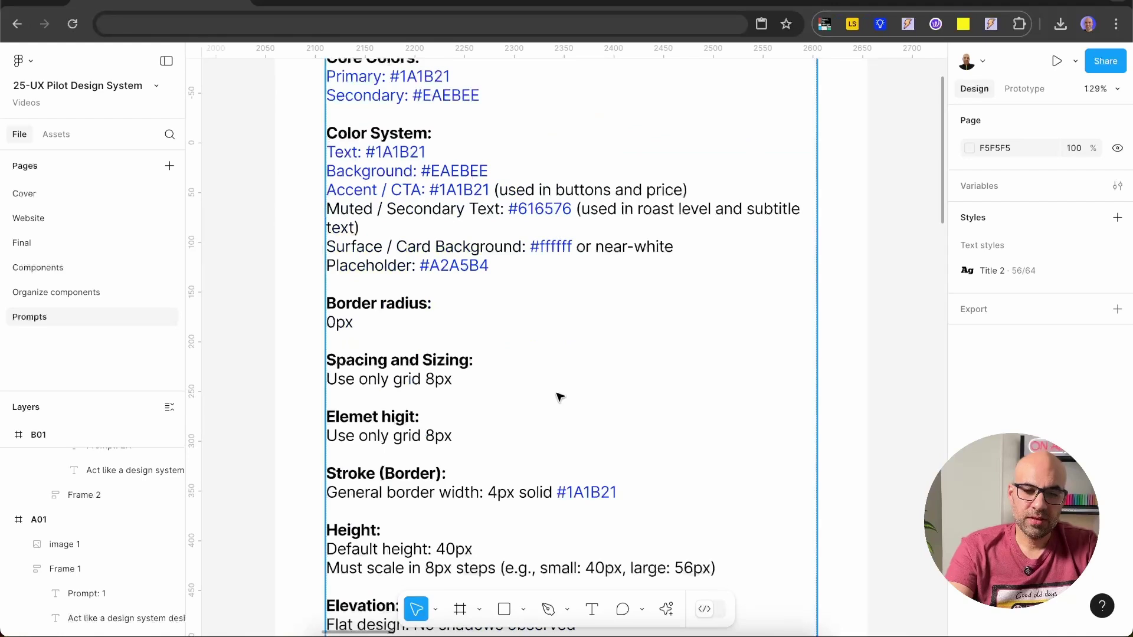
{"action": "scroll", "coordinate": [559, 396], "scroll_direction": "down", "scroll_amount": 3}
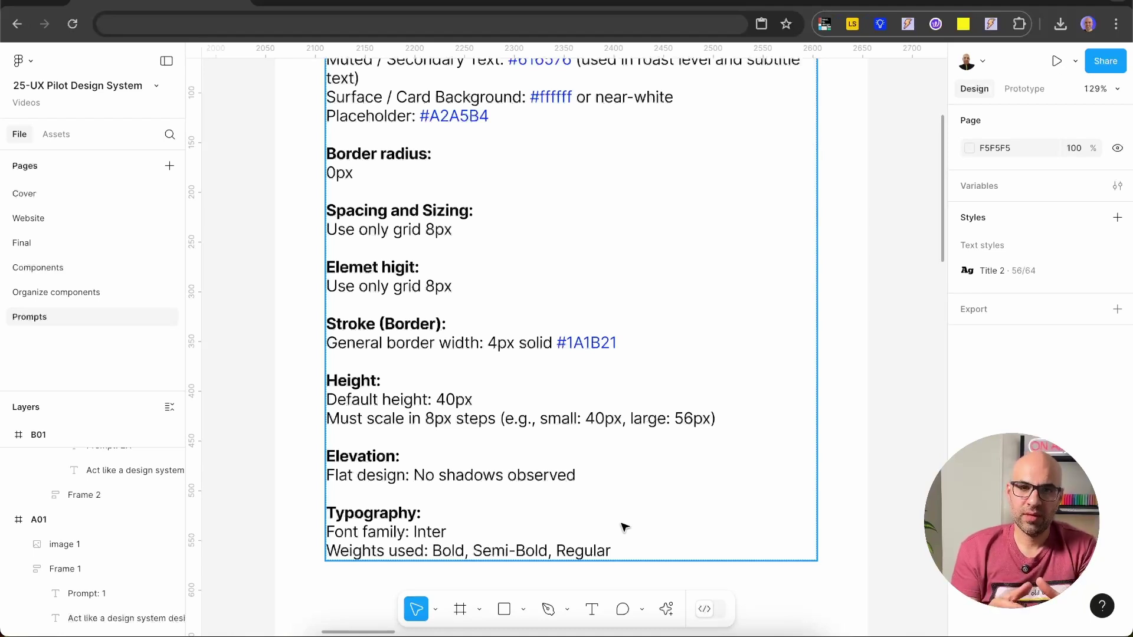
- Zoom out and select the 'Act like a design system…' text in B01's Prompt: 2A frame
{"action": "scroll", "coordinate": [624, 527], "scroll_direction": "down", "scroll_amount": 5}
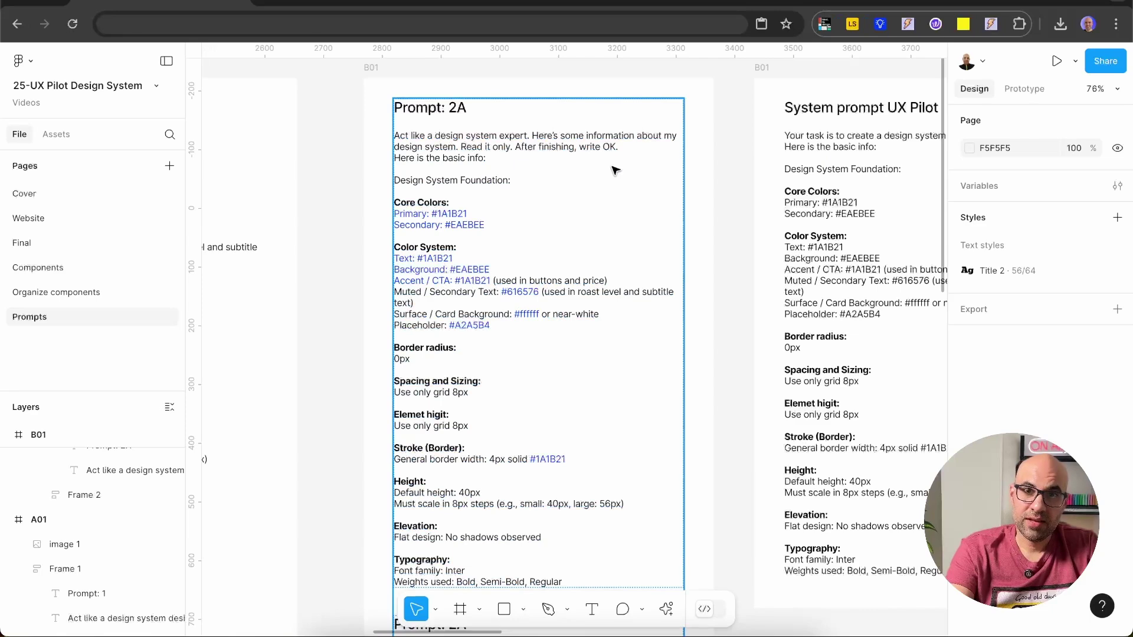
{"action": "scroll", "coordinate": [544, 183], "scroll_direction": "up", "scroll_amount": 5}
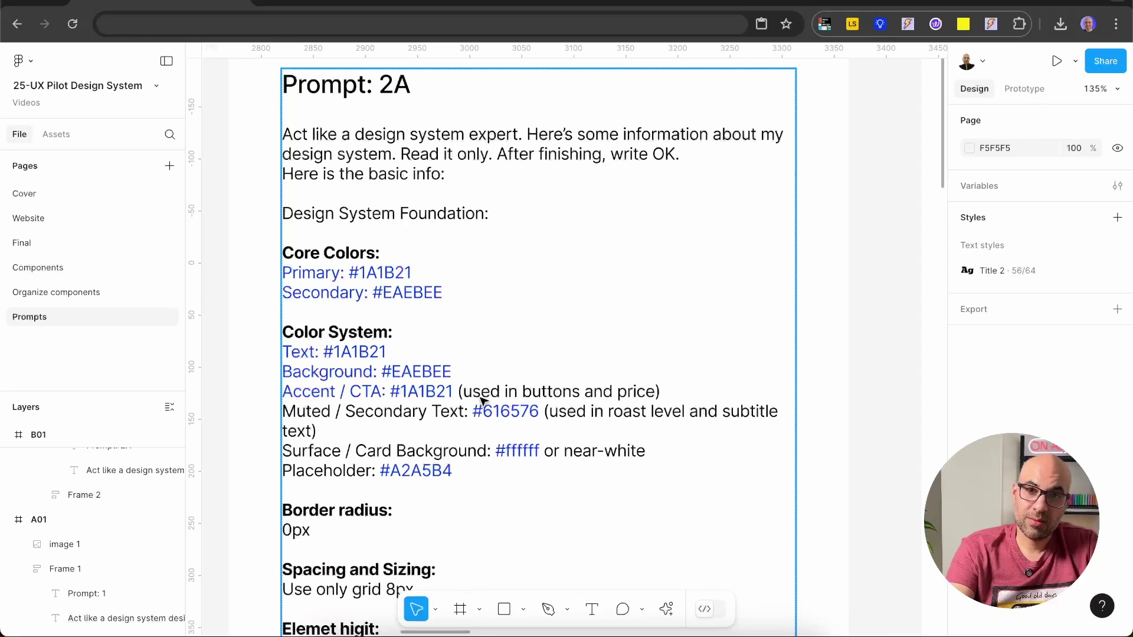
{"action": "scroll", "coordinate": [481, 400], "scroll_direction": "down", "scroll_amount": 5}
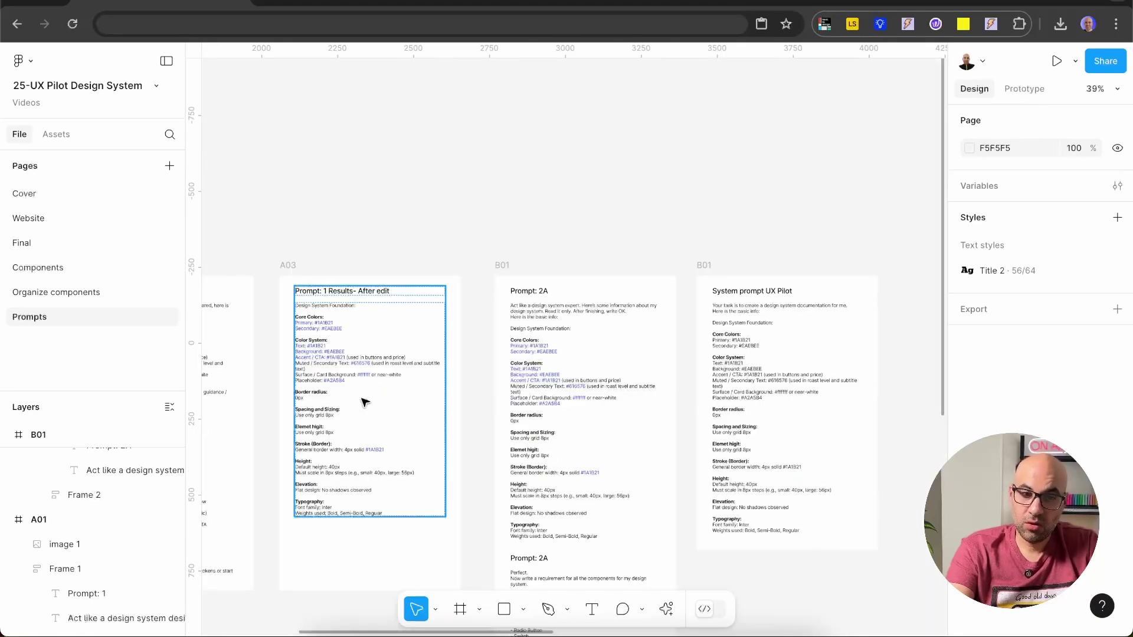
{"action": "left_click", "coordinate": [333, 361]}
{"action": "left_click", "coordinate": [518, 401]}
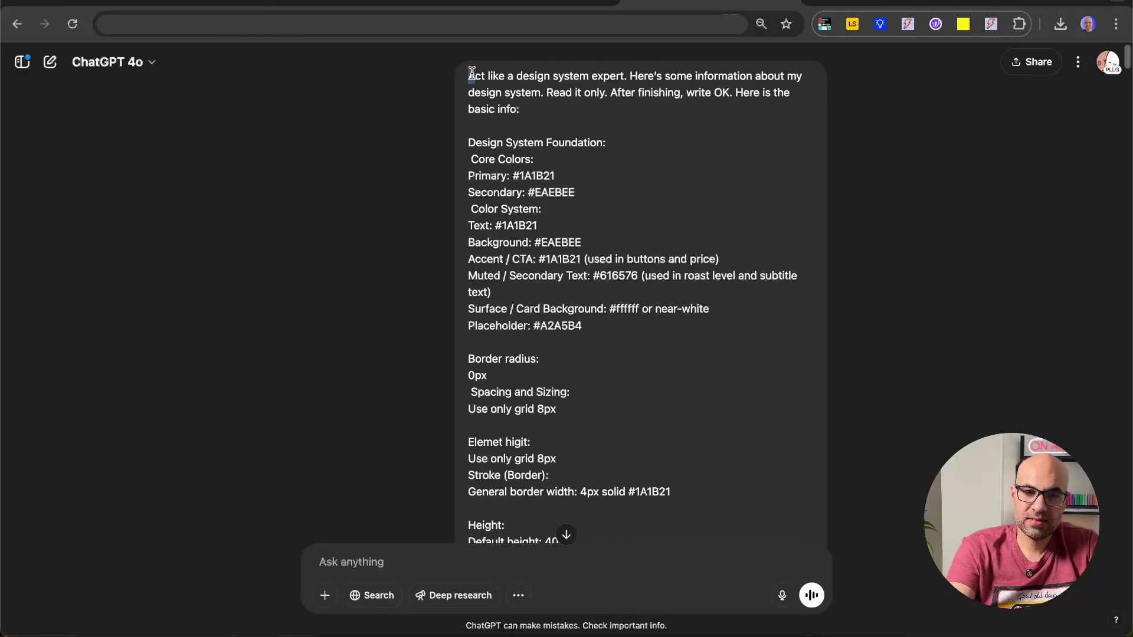
- Highlight the sent design-system prompt in ChatGPT, scroll to the OK reply, and return to Figma
{"action": "left_click_drag", "start_coordinate": [470, 76], "coordinate": [659, 93]}
{"action": "scroll", "coordinate": [540, 182], "scroll_direction": "down", "scroll_amount": 5}
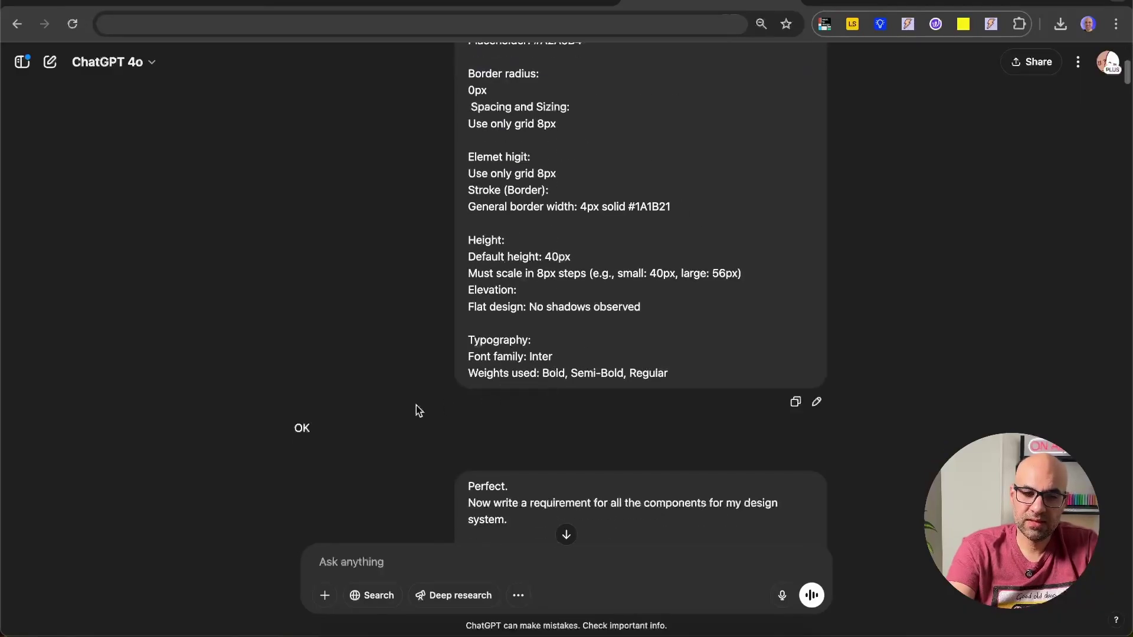
{"action": "left_click_drag", "start_coordinate": [321, 425], "coordinate": [270, 430]}
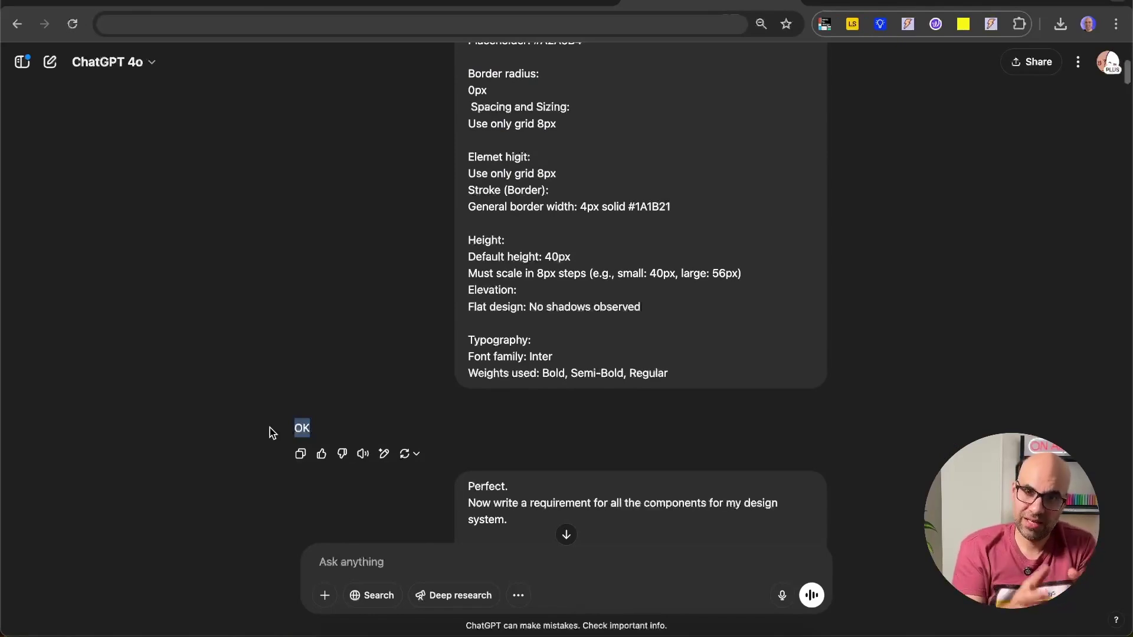
{"action": "key", "text": "ctrl+Tab"}
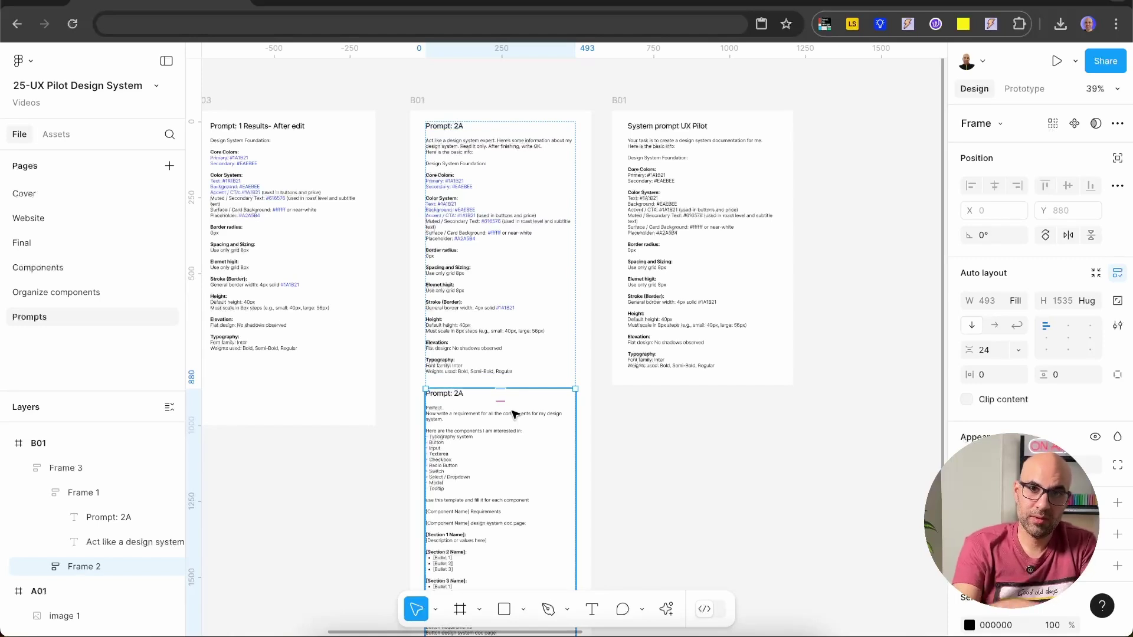
- Read through the Prompt: 2A component-requirements template and example, then go to ChatGPT's reply
{"action": "scroll", "coordinate": [514, 414], "scroll_direction": "up", "scroll_amount": 5}
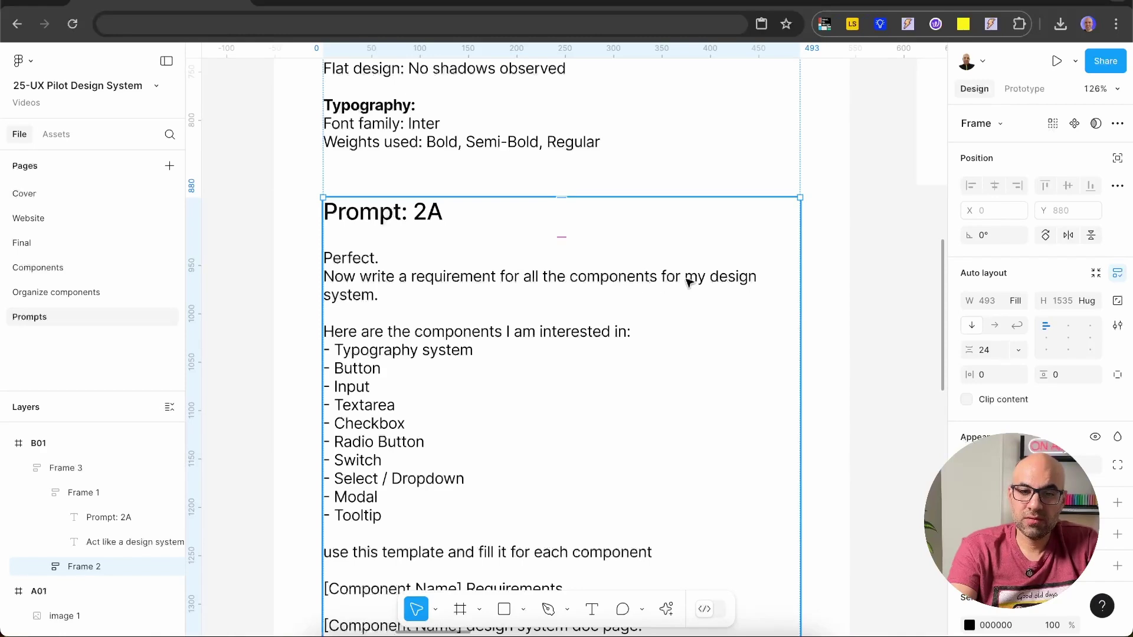
{"action": "scroll", "coordinate": [470, 348], "scroll_direction": "down", "scroll_amount": 1}
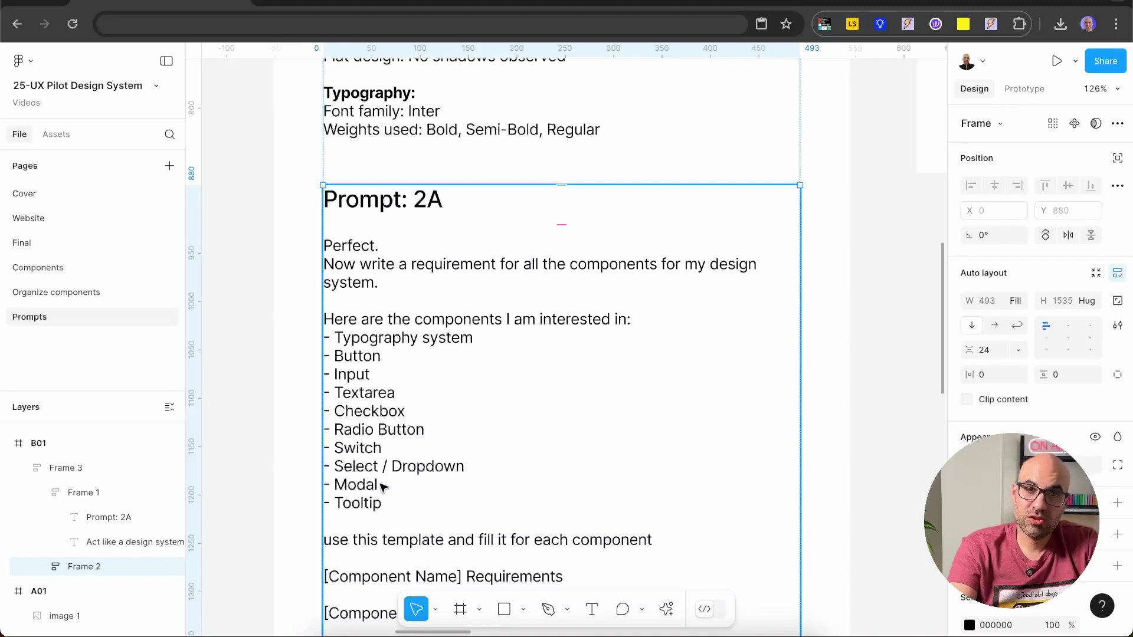
{"action": "scroll", "coordinate": [382, 488], "scroll_direction": "down", "scroll_amount": 5}
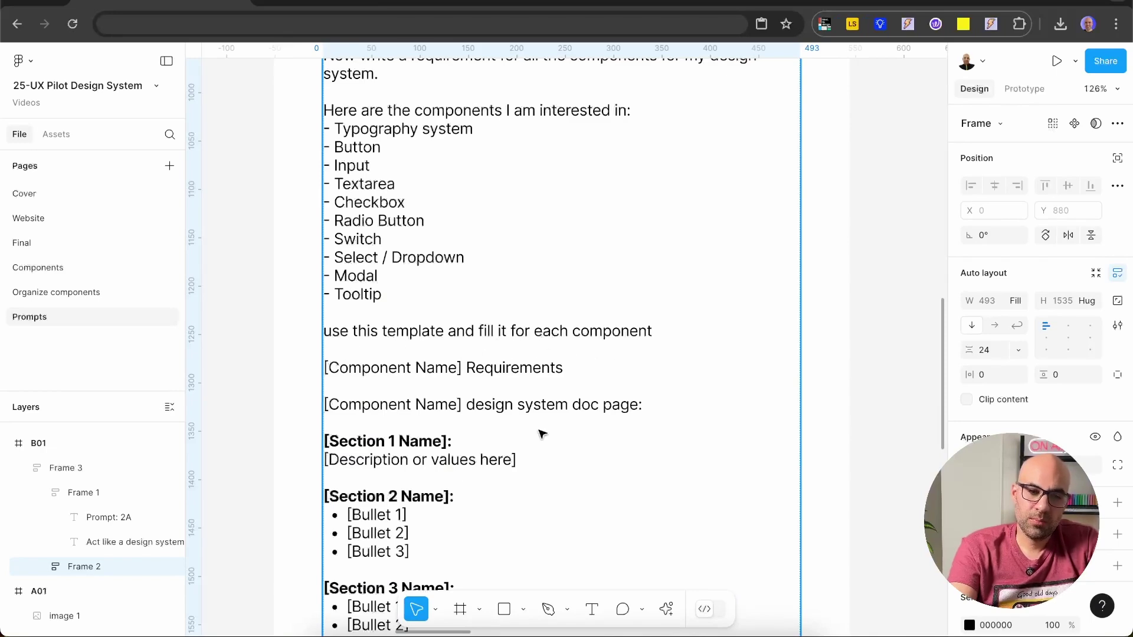
{"action": "scroll", "coordinate": [542, 435], "scroll_direction": "down", "scroll_amount": 3}
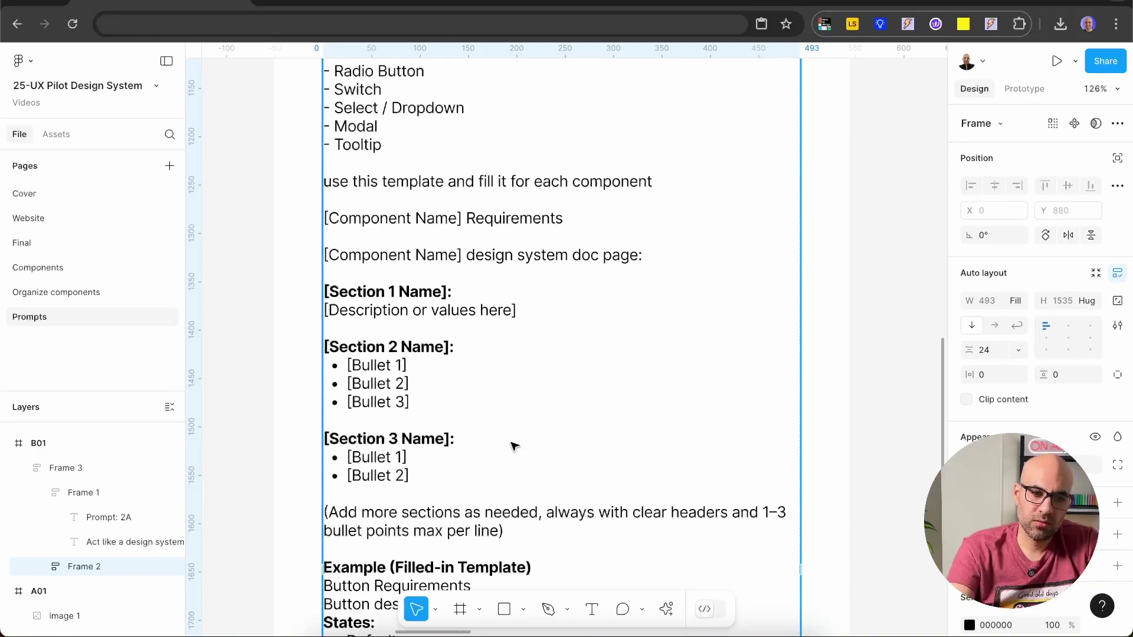
{"action": "scroll", "coordinate": [514, 445], "scroll_direction": "down", "scroll_amount": 10}
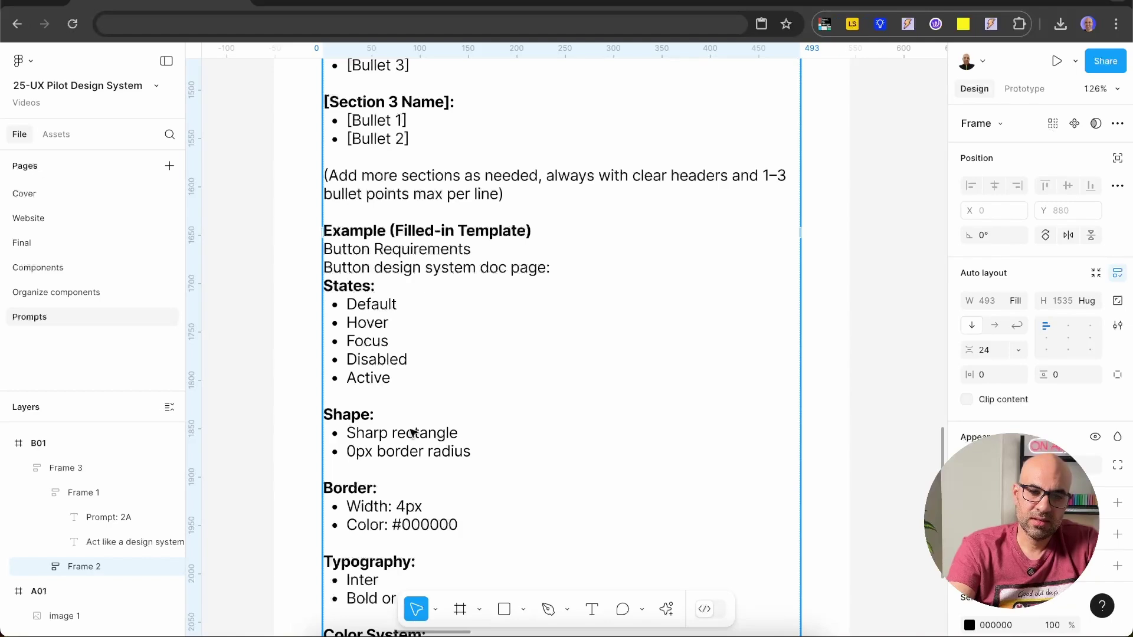
{"action": "scroll", "coordinate": [385, 467], "scroll_direction": "down", "scroll_amount": 4}
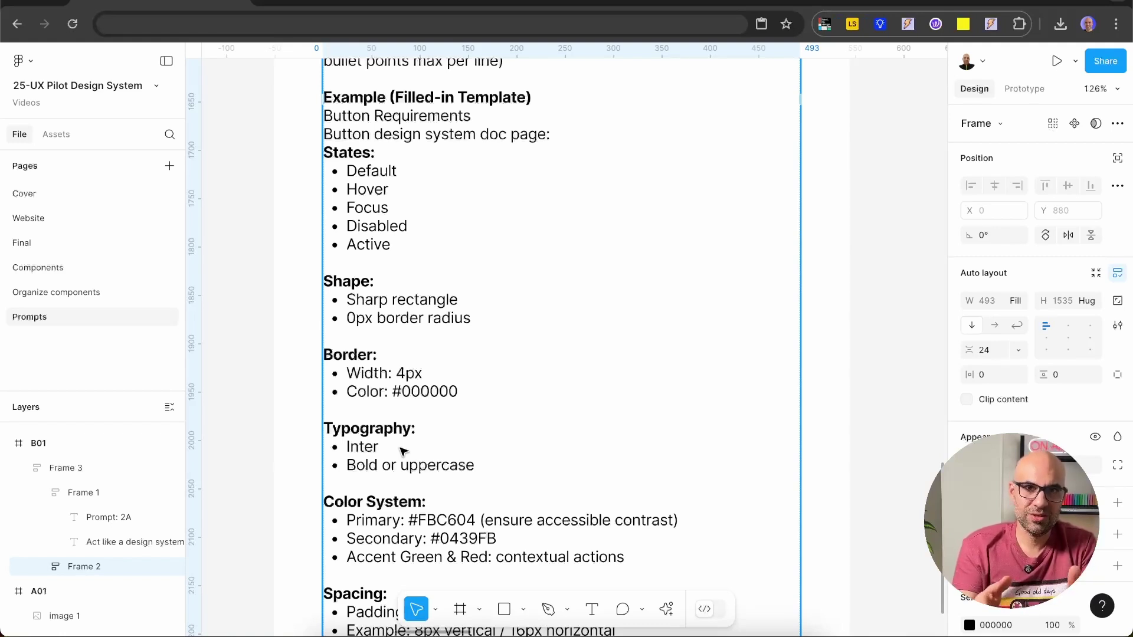
{"action": "key", "text": "ctrl+Tab"}
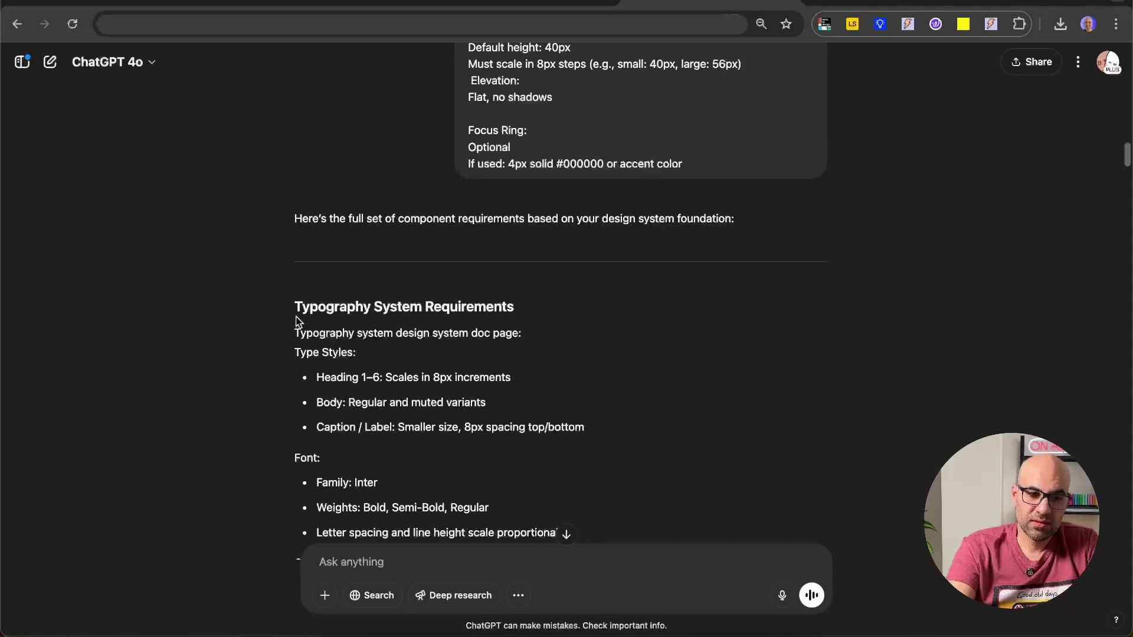
- Drag-select several passages of ChatGPT's reply, beginning with the Typography System Requirements heading
{"action": "left_click_drag", "start_coordinate": [297, 314], "coordinate": [459, 330]}
{"action": "scroll", "coordinate": [464, 391], "scroll_direction": "down", "scroll_amount": 6}
{"action": "left_click_drag", "start_coordinate": [464, 391], "coordinate": [511, 375]}
{"action": "scroll", "coordinate": [295, 258], "scroll_direction": "down", "scroll_amount": 2}
{"action": "left_click_drag", "start_coordinate": [295, 259], "coordinate": [458, 271]}
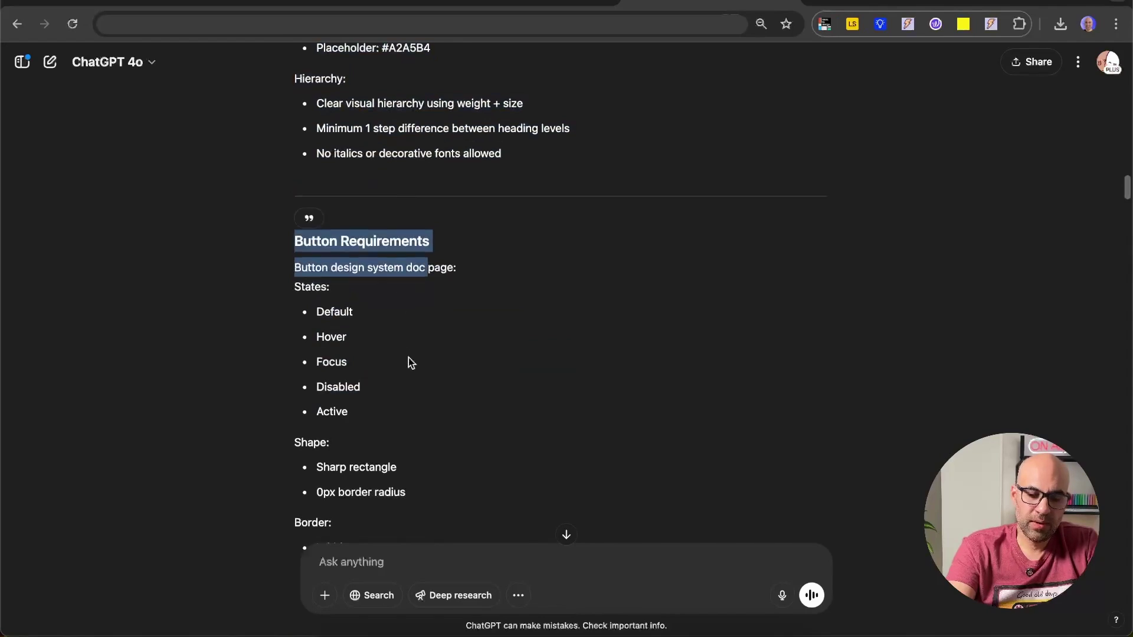
{"action": "scroll", "coordinate": [409, 358], "scroll_direction": "down", "scroll_amount": 10}
{"action": "left_click_drag", "start_coordinate": [296, 314], "coordinate": [480, 351]}
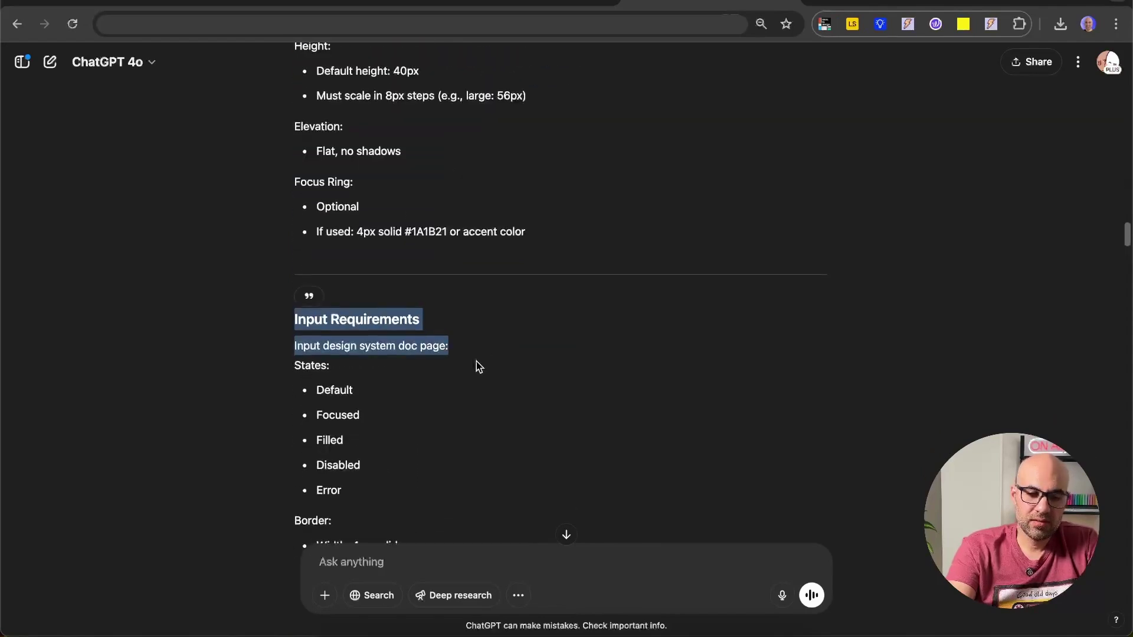
{"action": "scroll", "coordinate": [478, 367], "scroll_direction": "down", "scroll_amount": 10}
{"action": "left_click_drag", "start_coordinate": [309, 368], "coordinate": [488, 380]}
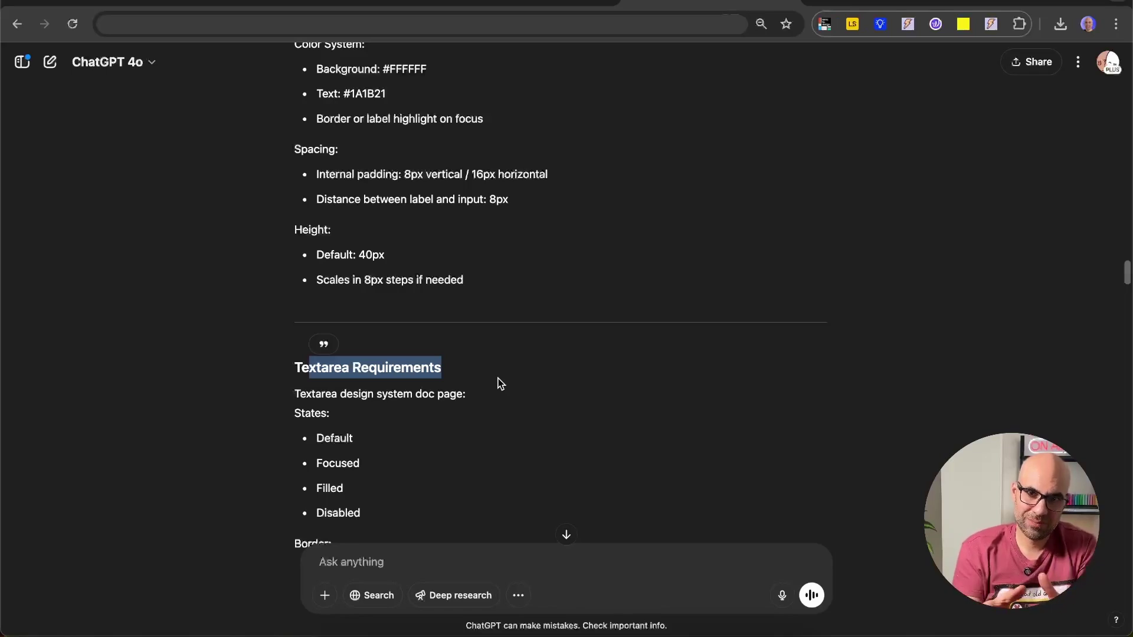
{"action": "scroll", "coordinate": [484, 318], "scroll_direction": "up", "scroll_amount": 15}
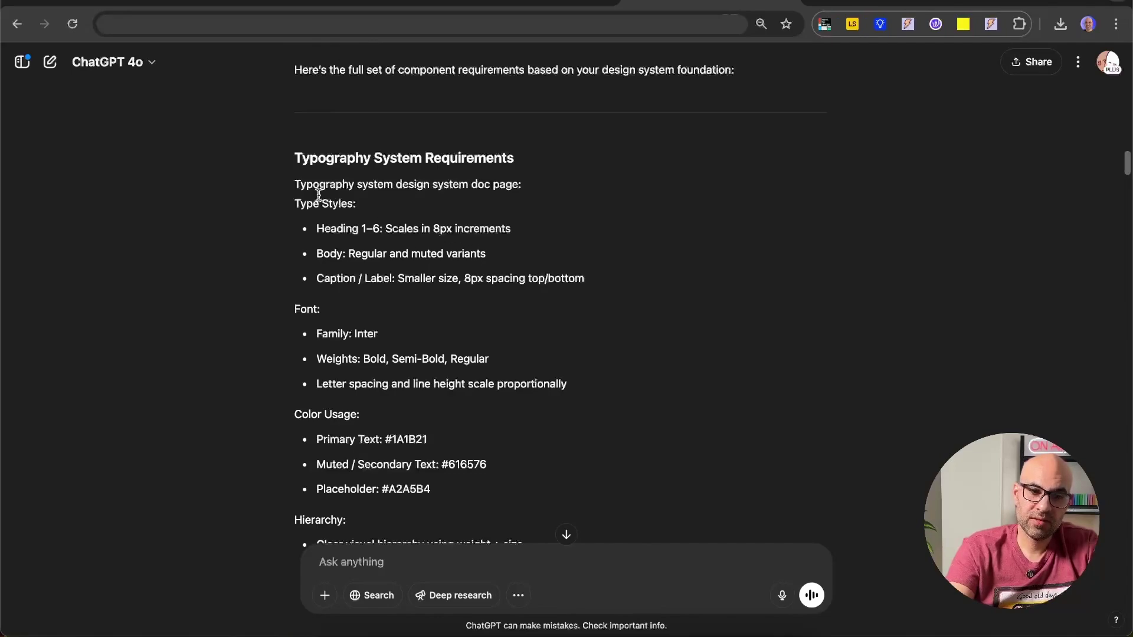
- Select the typography section from its heading through the Hierarchy bullets in one selection
{"action": "left_click_drag", "start_coordinate": [293, 184], "coordinate": [517, 402]}
{"action": "scroll", "coordinate": [430, 374], "scroll_direction": "down", "scroll_amount": 4}
{"action": "scroll", "coordinate": [535, 399], "scroll_direction": "up", "scroll_amount": 1}
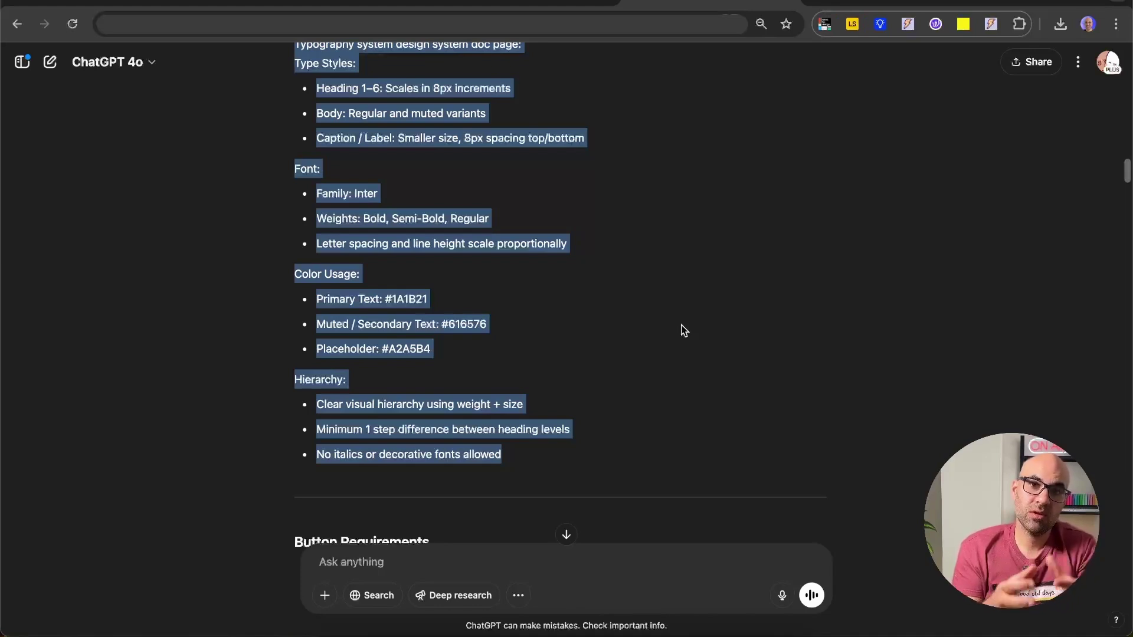
{"action": "left_click", "coordinate": [684, 331]}
{"action": "scroll", "coordinate": [578, 295], "scroll_direction": "up", "scroll_amount": 2}
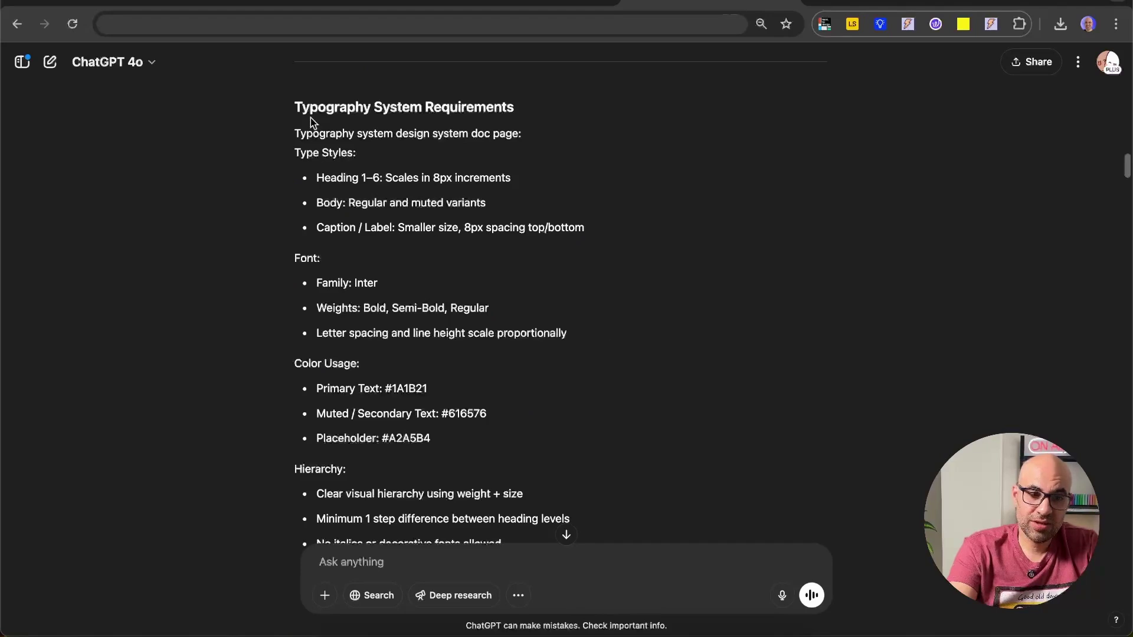
{"action": "left_click_drag", "start_coordinate": [288, 106], "coordinate": [570, 454]}
{"action": "scroll", "coordinate": [569, 405], "scroll_direction": "down", "scroll_amount": 2}
{"action": "scroll", "coordinate": [412, 224], "scroll_direction": "up", "scroll_amount": 3}
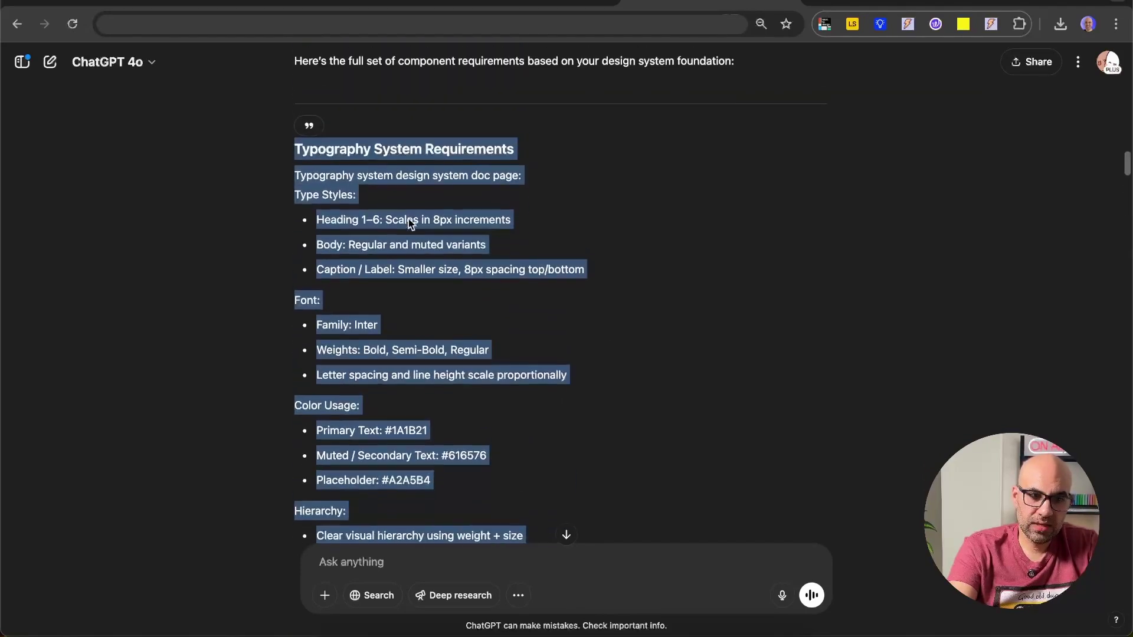
- Quote the typography section and send a follow-up asking for specific font sizes, then return to Figma
{"action": "left_click", "coordinate": [307, 130]}
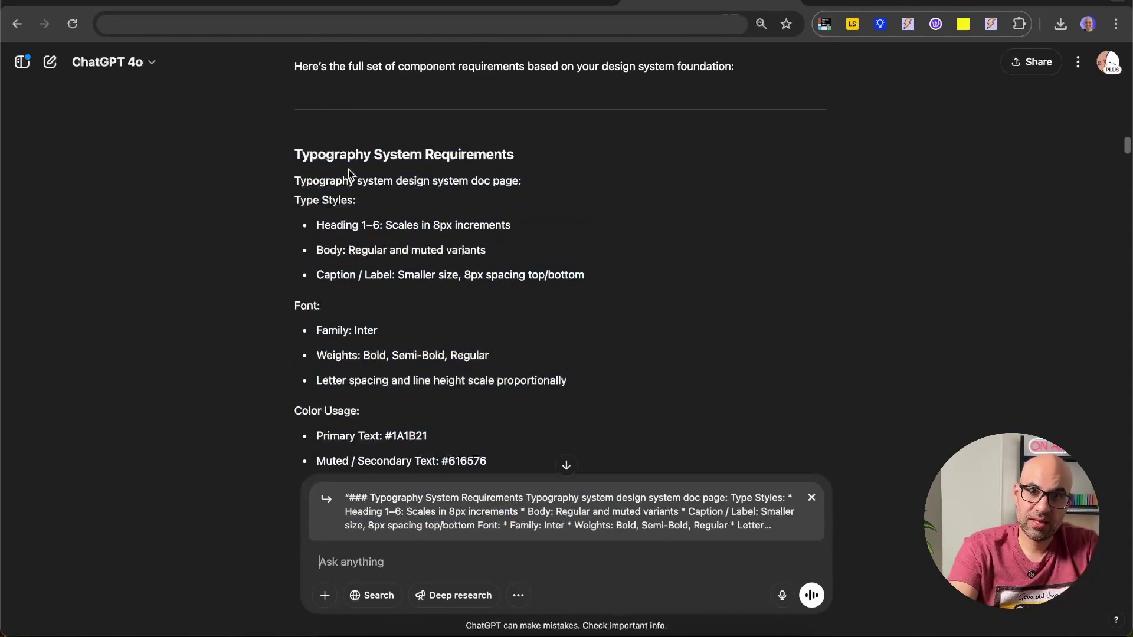
{"action": "type", "text": "Add specific sizes to the \"Typography System Requirements\":"}
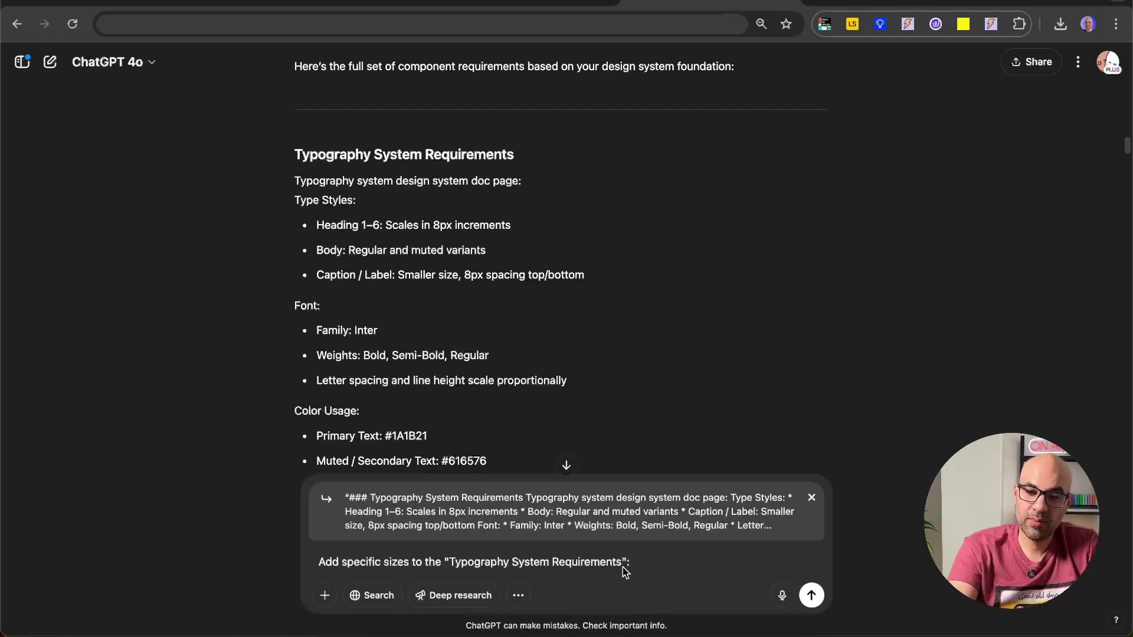
{"action": "left_click", "coordinate": [811, 595]}
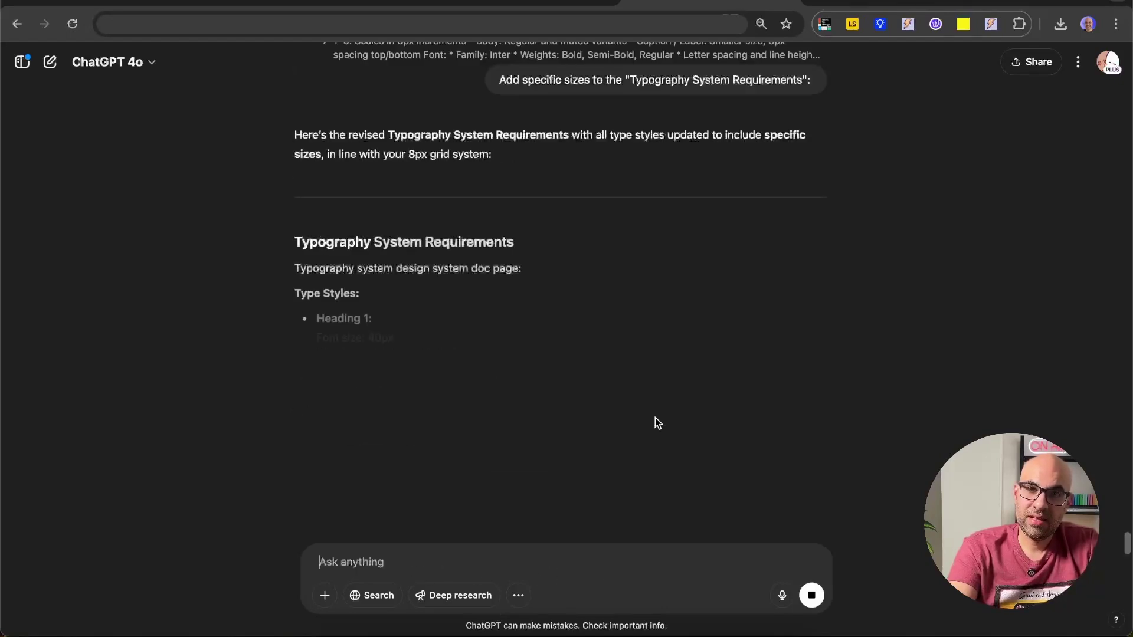
{"action": "scroll", "coordinate": [367, 188], "scroll_direction": "down", "scroll_amount": 3}
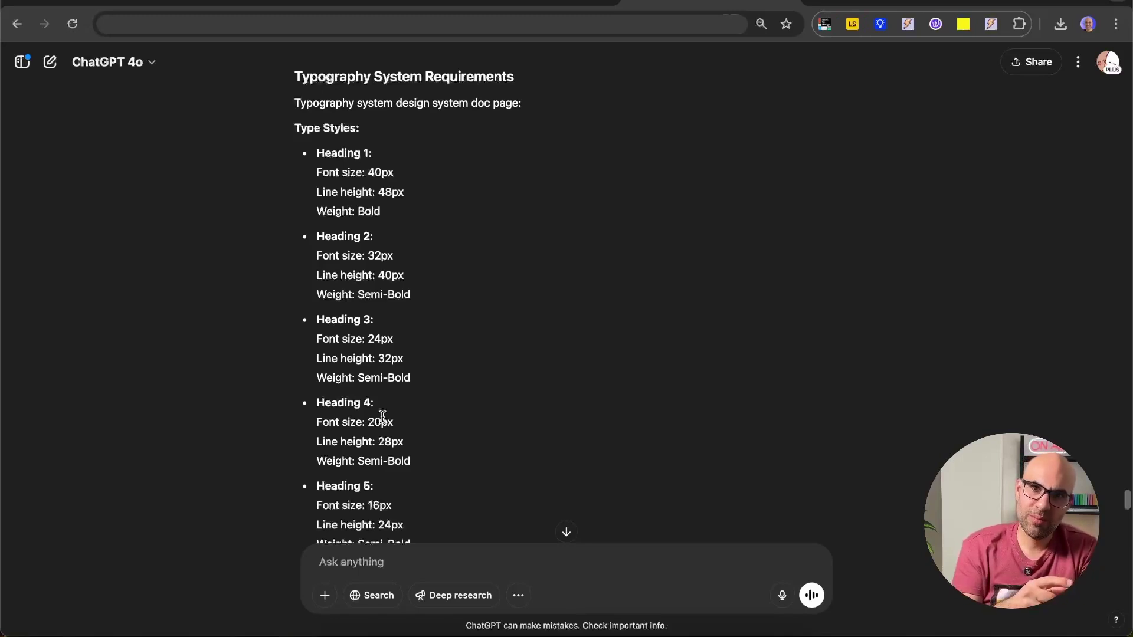
{"action": "key", "text": "super+alt+Left"}
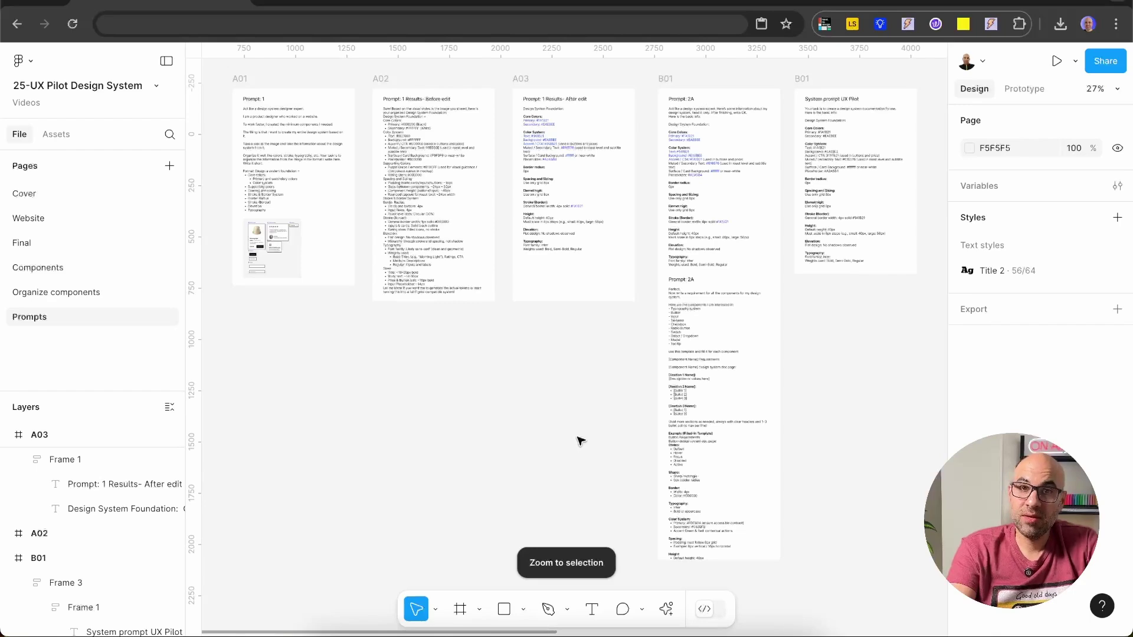
- Copy the Design System Foundation text from frame A03 'Prompt: 1 Results- After edit'
{"action": "left_click", "coordinate": [552, 230]}
{"action": "double_click", "coordinate": [544, 166]}
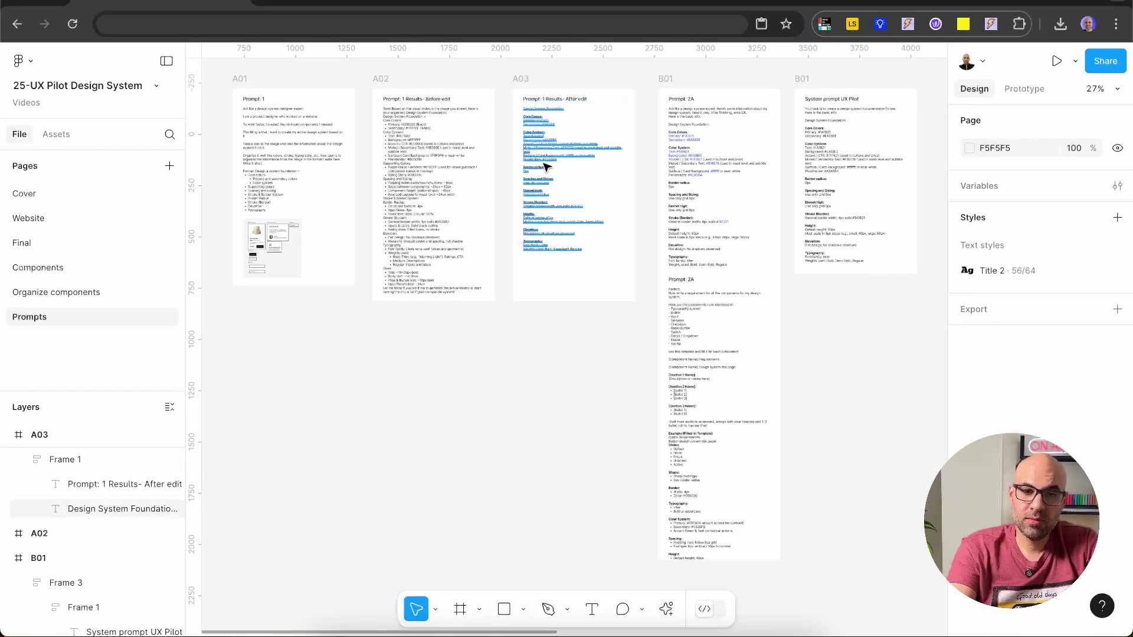
{"action": "key", "text": "Escape"}
{"action": "scroll", "coordinate": [549, 153], "scroll_direction": "up", "scroll_amount": 2}
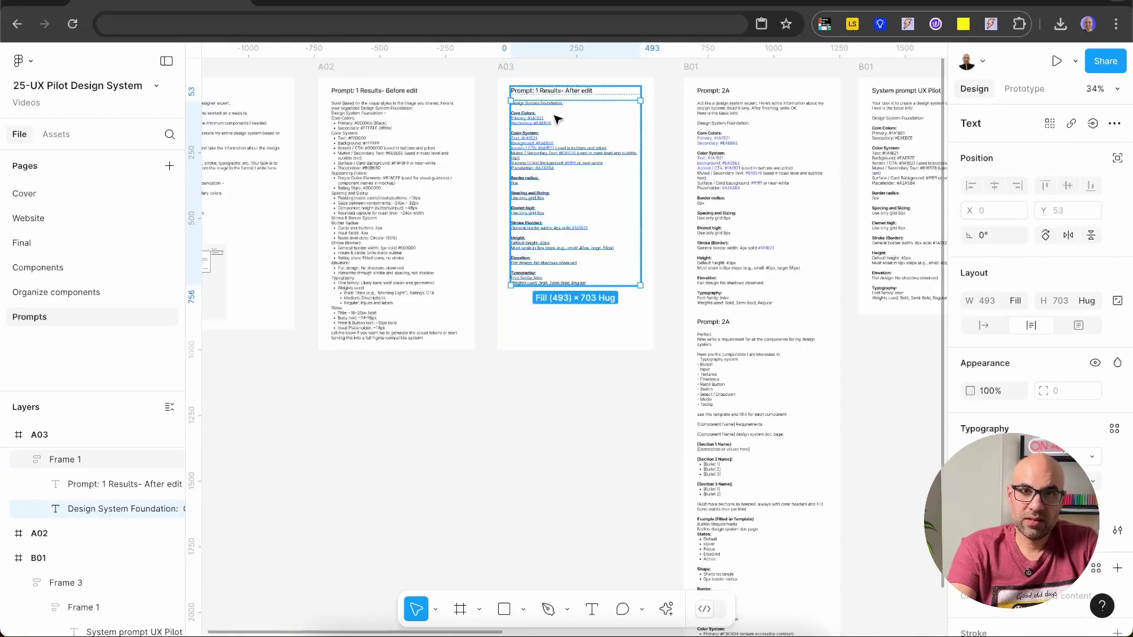
{"action": "scroll", "coordinate": [555, 118], "scroll_direction": "up", "scroll_amount": 5}
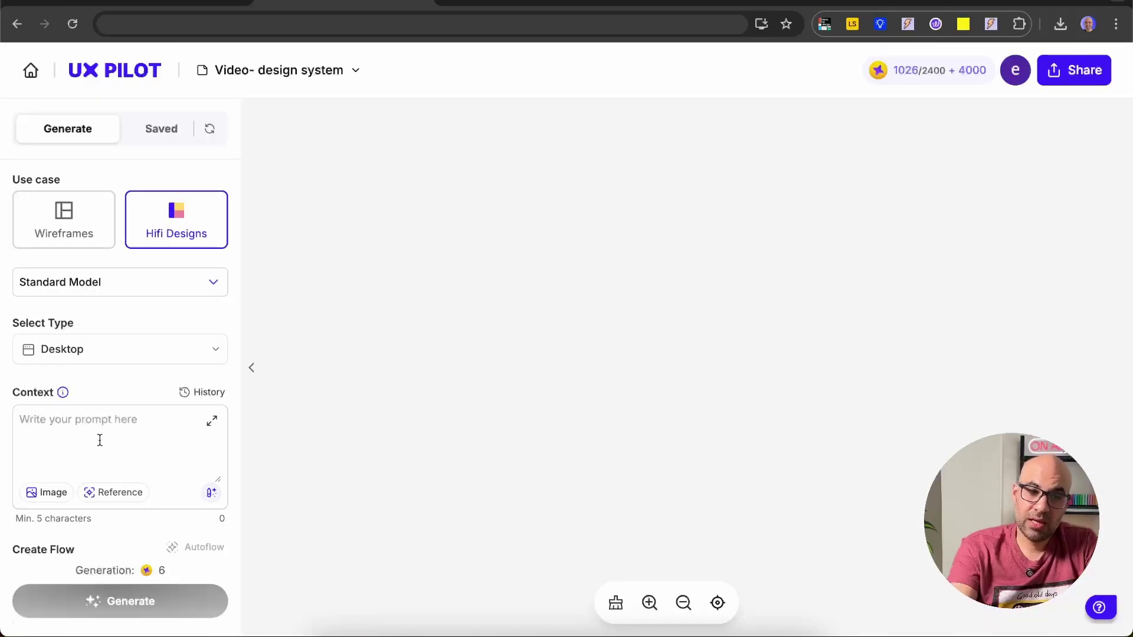
- Paste the 670-character foundation into UX Pilot's Context prompt, then go back to ChatGPT
{"action": "left_click", "coordinate": [99, 441]}
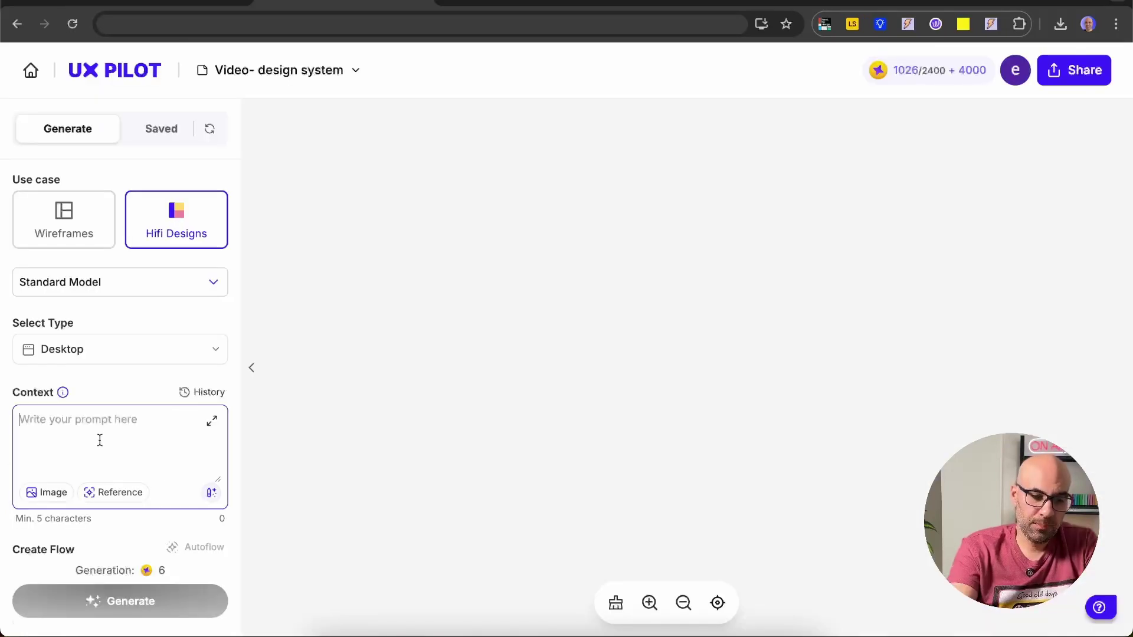
{"action": "key", "text": "super+v"}
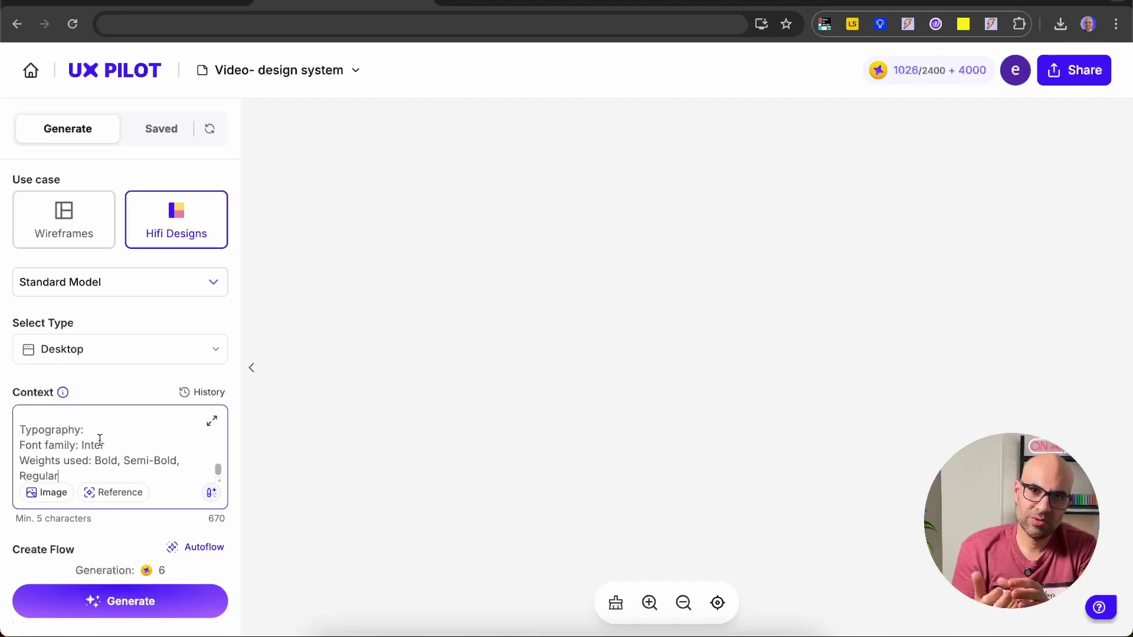
{"action": "key", "text": "ctrl+Tab"}
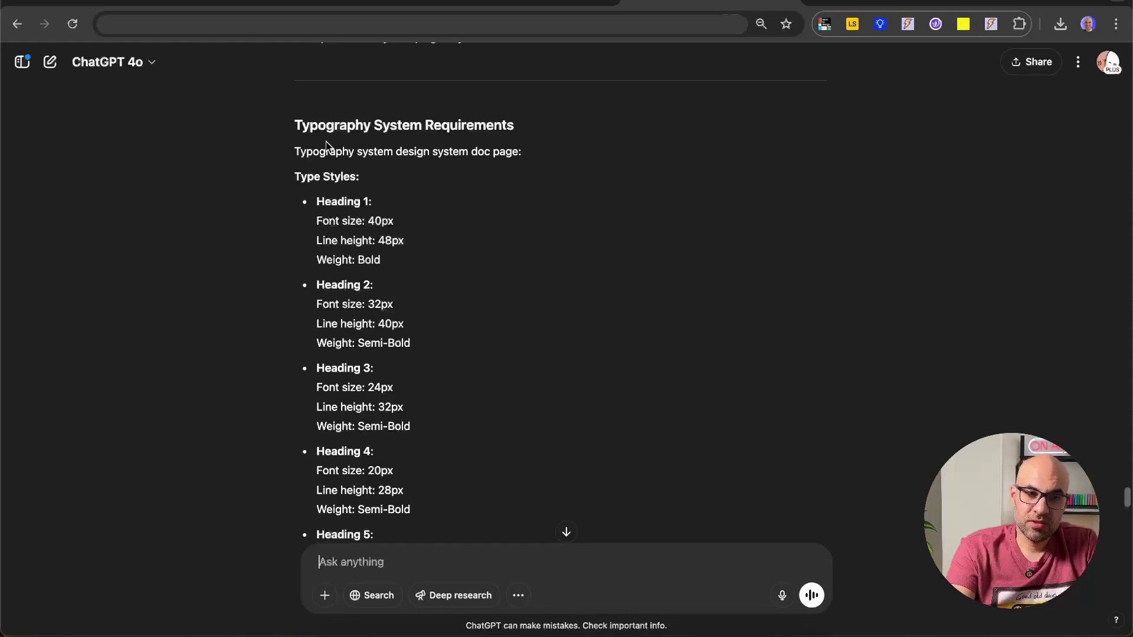
- Paste the typography requirements from ChatGPT into the first Create Flow screen description
{"action": "left_click_drag", "start_coordinate": [296, 124], "coordinate": [527, 419]}
{"action": "scroll", "coordinate": [433, 445], "scroll_direction": "down", "scroll_amount": 8}
{"action": "scroll", "coordinate": [586, 445], "scroll_direction": "down", "scroll_amount": 9}
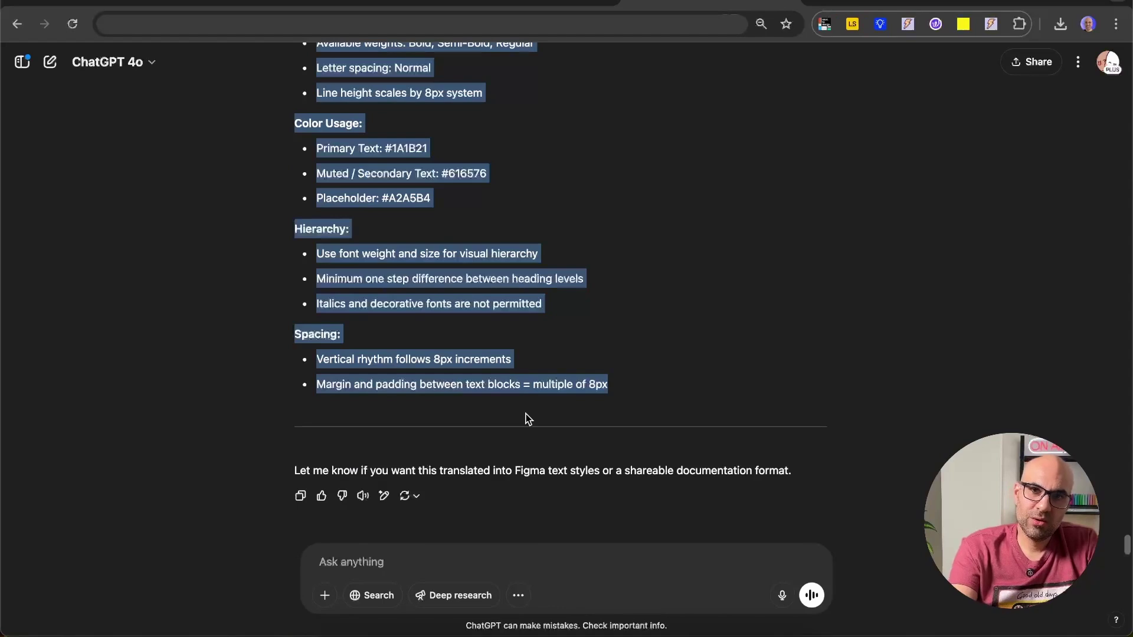
{"action": "key", "text": "ctrl+Tab"}
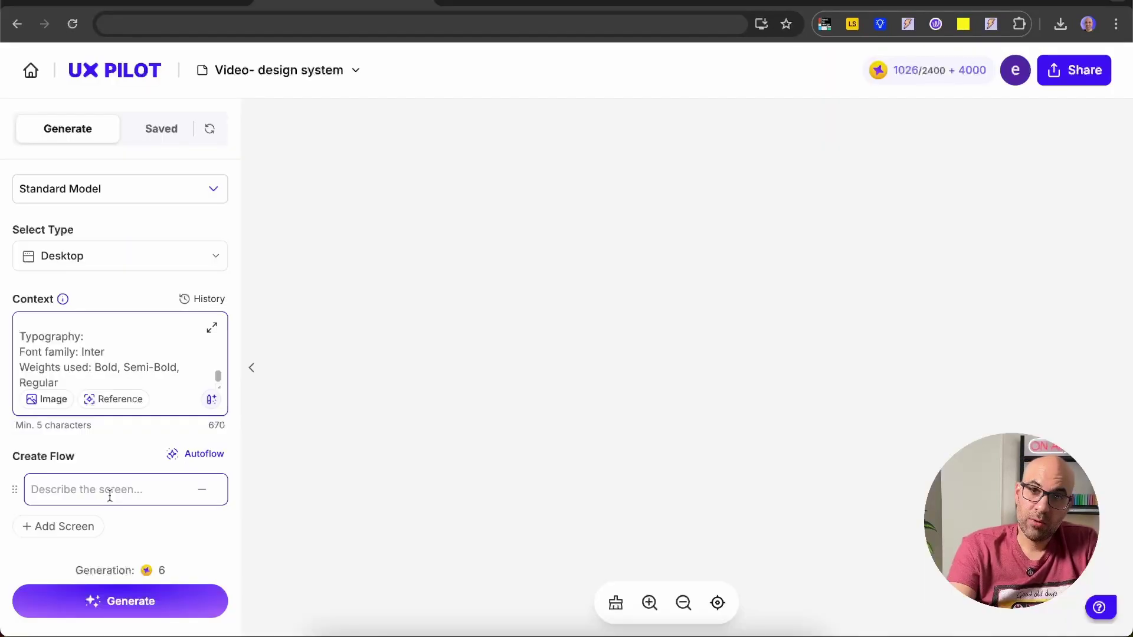
{"action": "left_click", "coordinate": [109, 496]}
{"action": "key", "text": "super+v"}
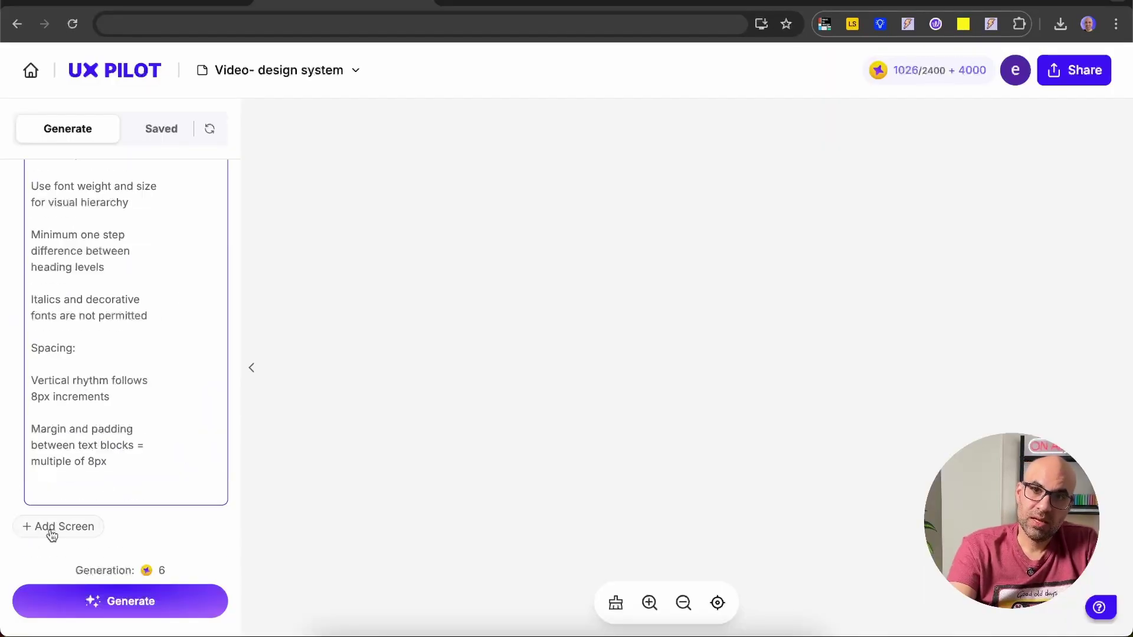
- Copy the Button Requirements section from the ChatGPT requirements
{"action": "key", "text": "ctrl+shift+Tab"}
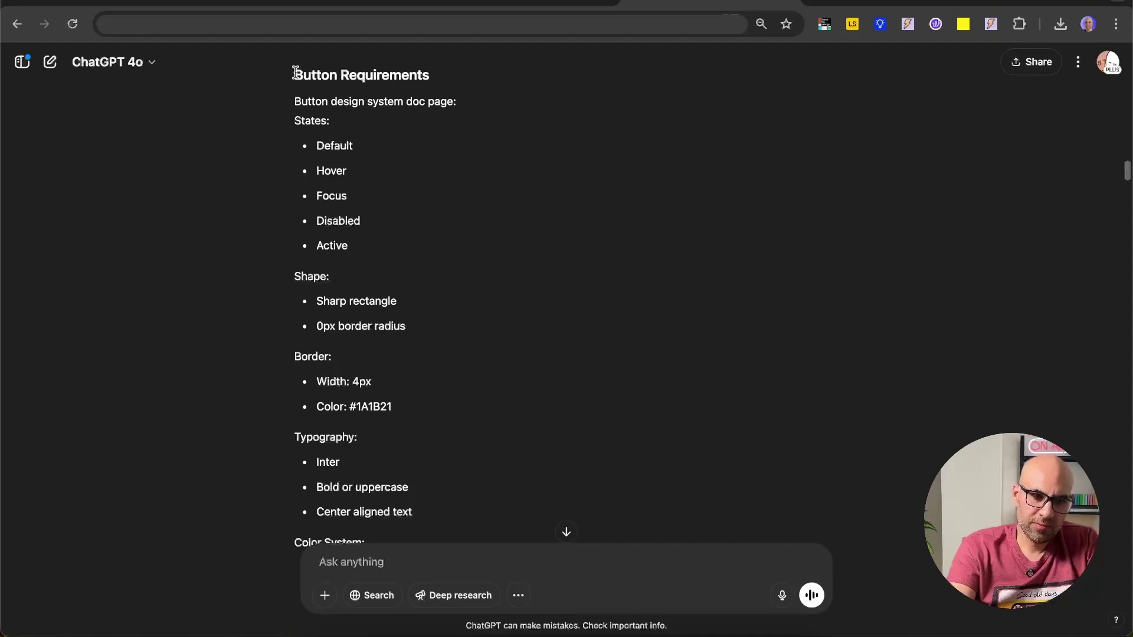
{"action": "left_click_drag", "start_coordinate": [293, 74], "coordinate": [459, 158]}
{"action": "scroll", "coordinate": [459, 159], "scroll_direction": "down", "scroll_amount": 8}
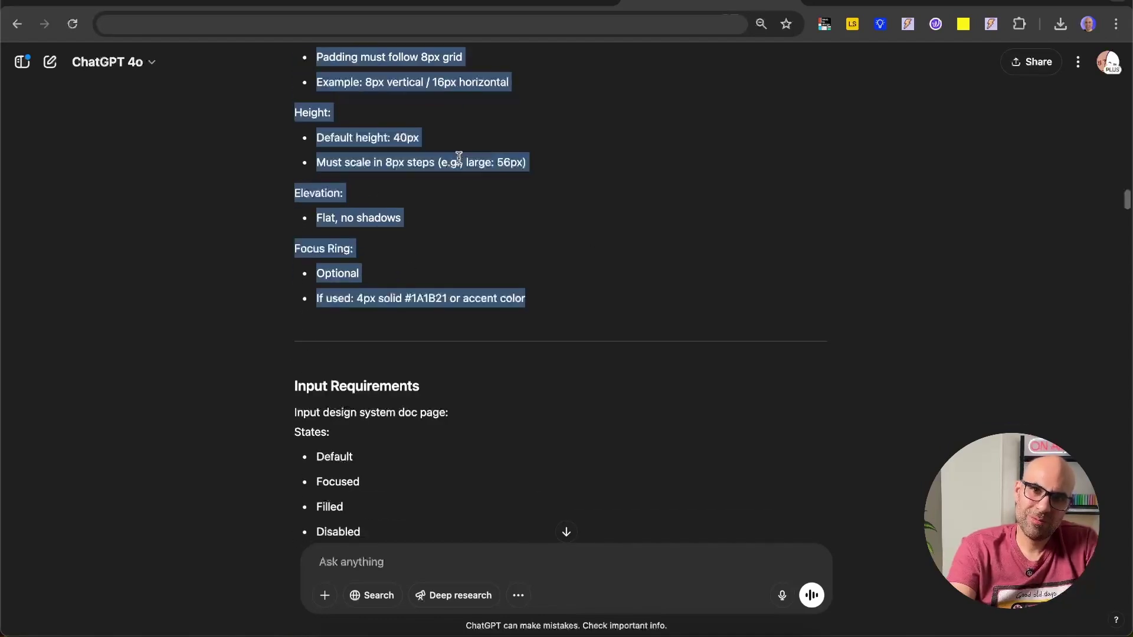
{"action": "key", "text": "ctrl+Tab"}
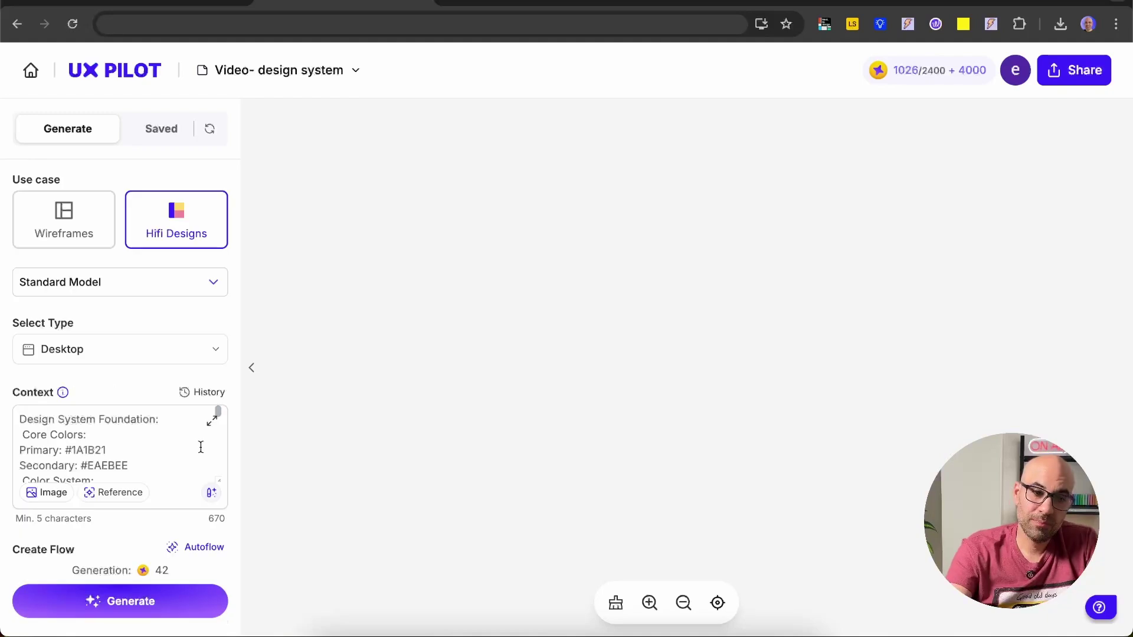
- Review all the flow's screen descriptions and generate the design-system doc pages
{"action": "left_click", "coordinate": [181, 533]}
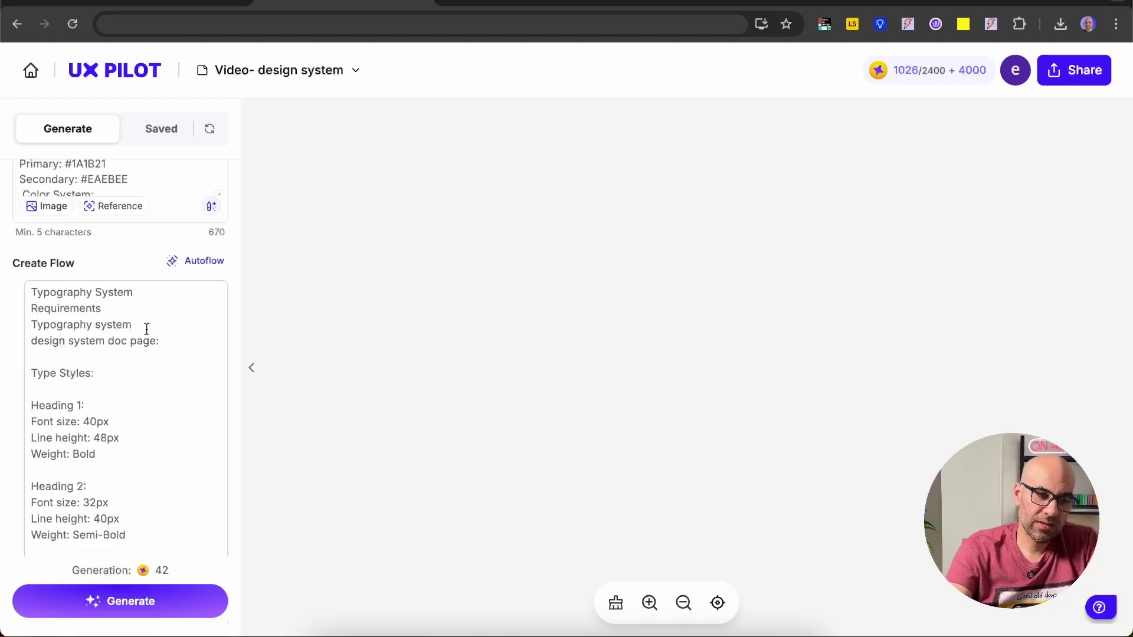
{"action": "scroll", "coordinate": [147, 329], "scroll_direction": "down", "scroll_amount": 15}
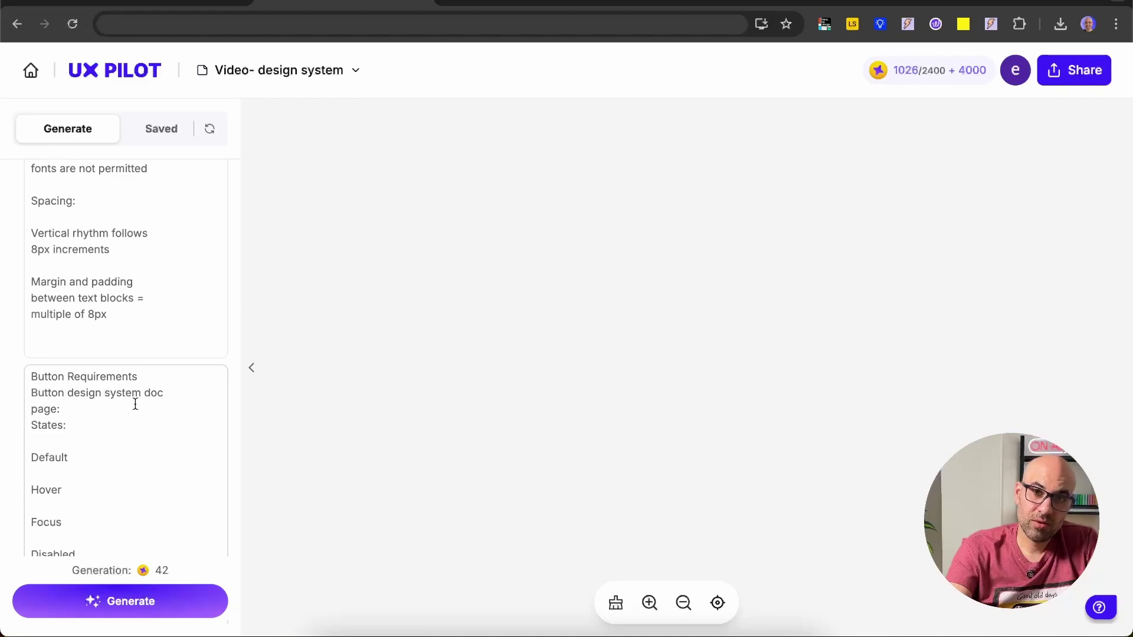
{"action": "scroll", "coordinate": [135, 404], "scroll_direction": "down", "scroll_amount": 10}
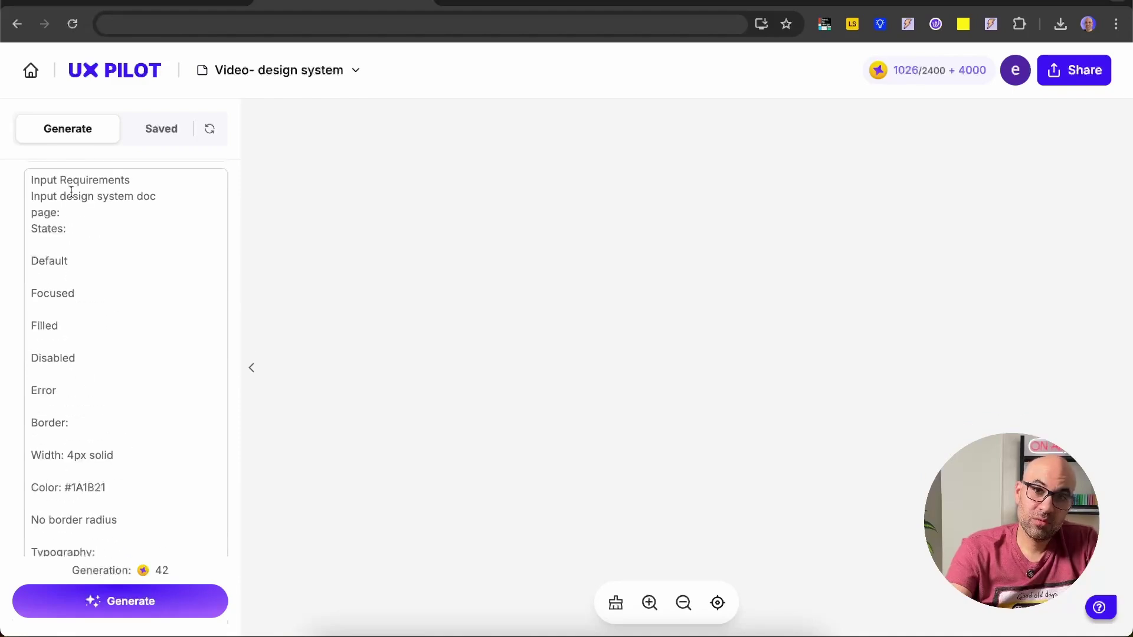
{"action": "scroll", "coordinate": [164, 306], "scroll_direction": "down", "scroll_amount": 15}
{"action": "scroll", "coordinate": [103, 472], "scroll_direction": "down", "scroll_amount": 15}
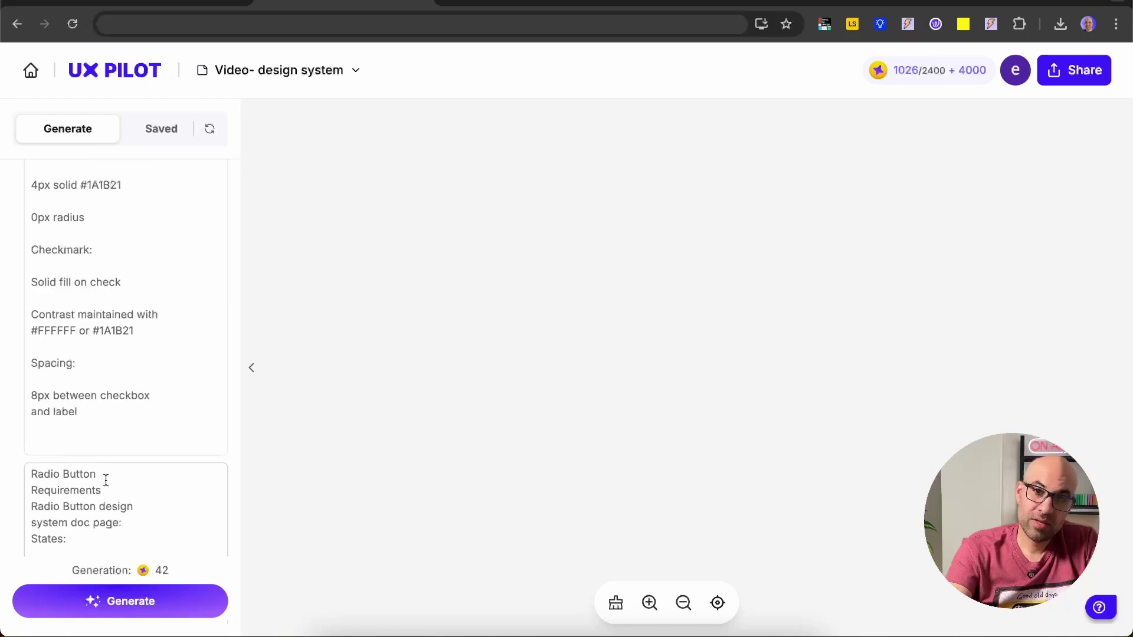
{"action": "scroll", "coordinate": [112, 449], "scroll_direction": "down", "scroll_amount": 5}
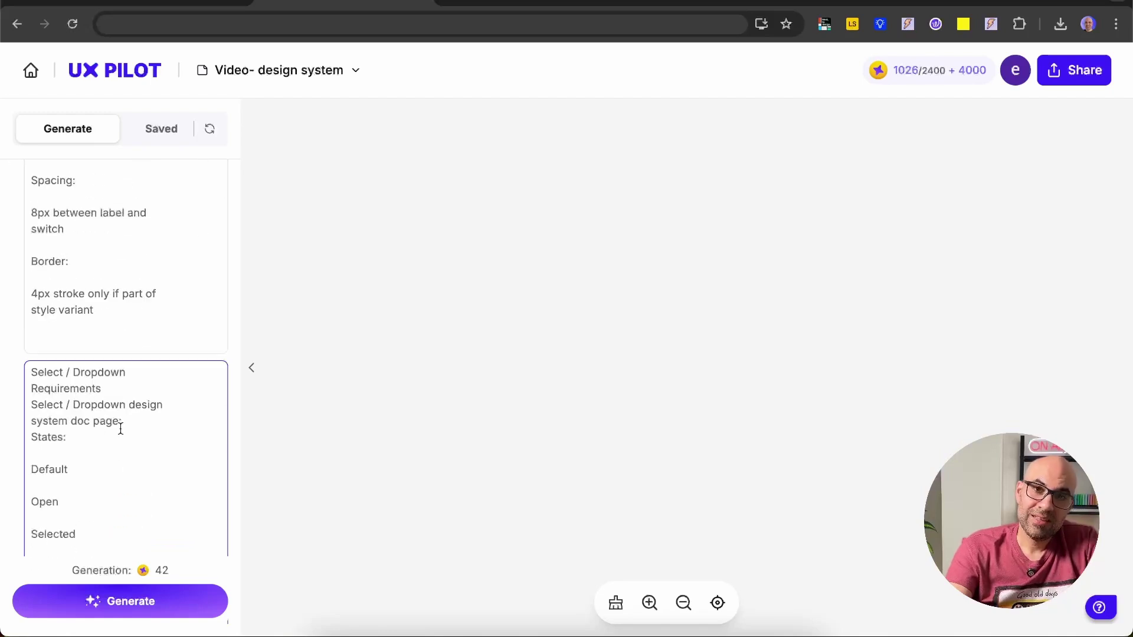
{"action": "left_click", "coordinate": [172, 609]}
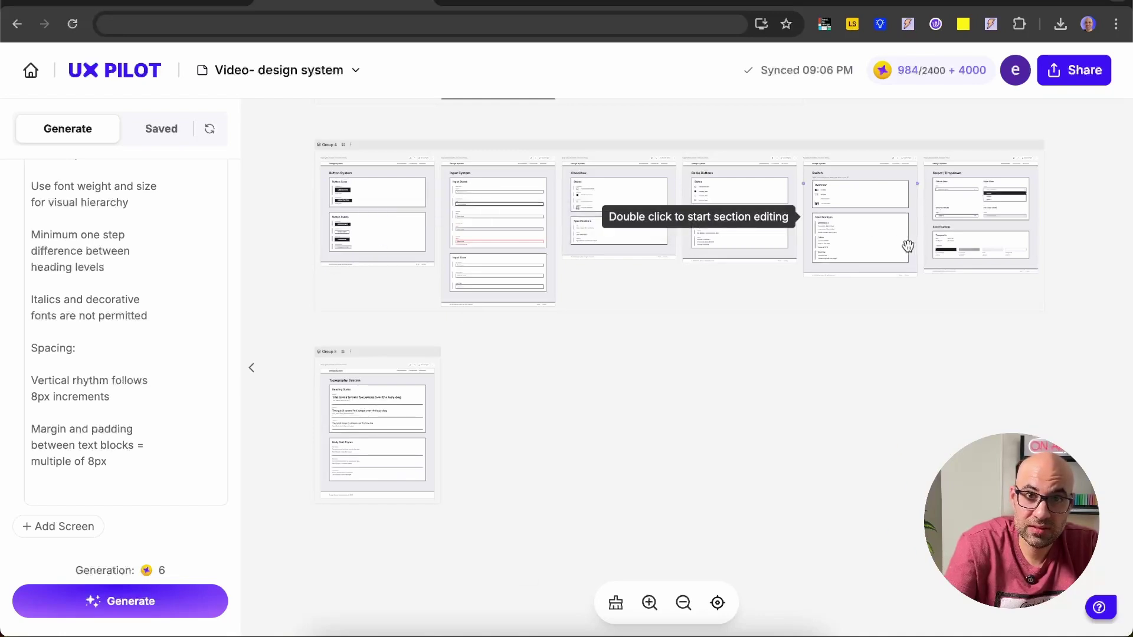
- Pan around the 'my design system' canvas to the Button Component page with yellow and blue buttons
{"action": "scroll", "coordinate": [345, 440], "scroll_direction": "up", "scroll_amount": 5}
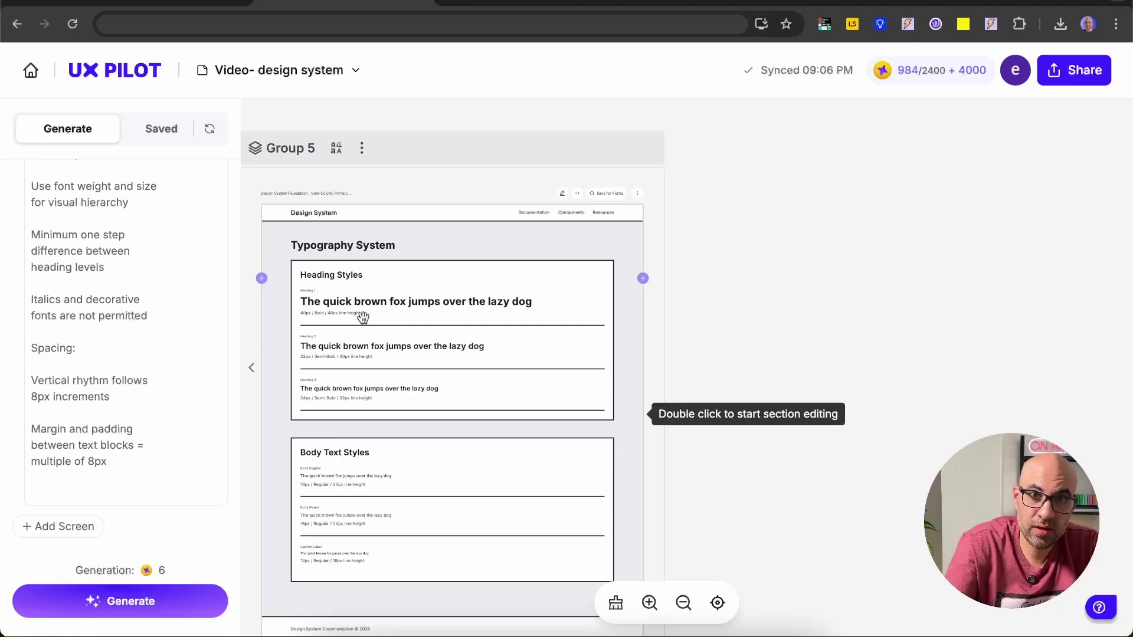
{"action": "scroll", "coordinate": [363, 317], "scroll_direction": "up", "scroll_amount": 10}
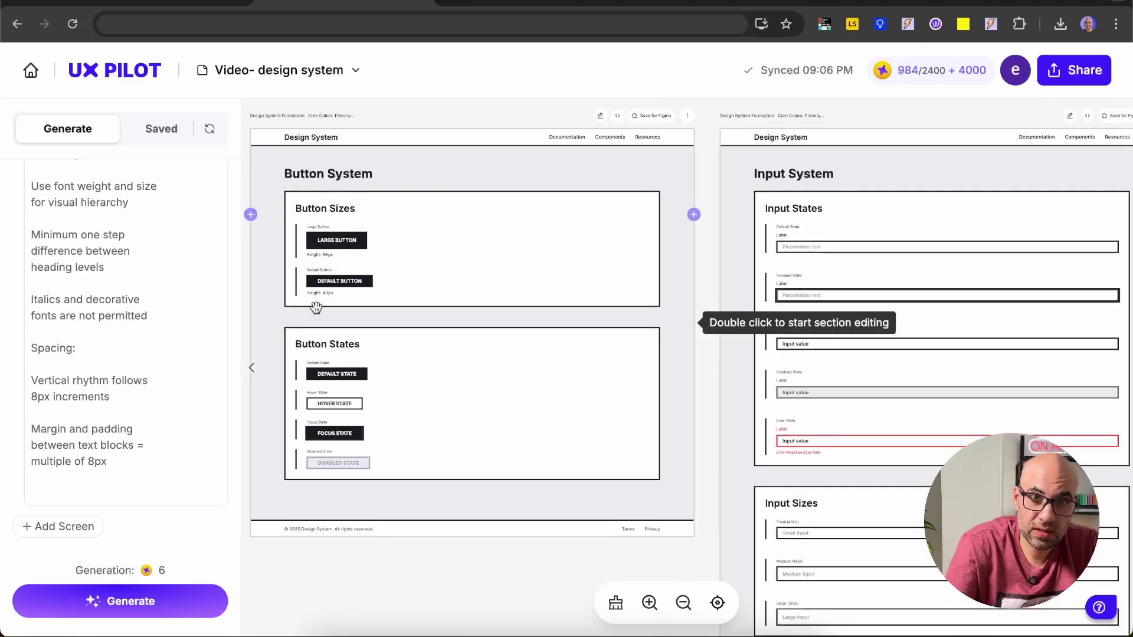
{"action": "scroll", "coordinate": [207, 466], "scroll_direction": "up", "scroll_amount": 3}
{"action": "scroll", "coordinate": [304, 436], "scroll_direction": "up", "scroll_amount": 3}
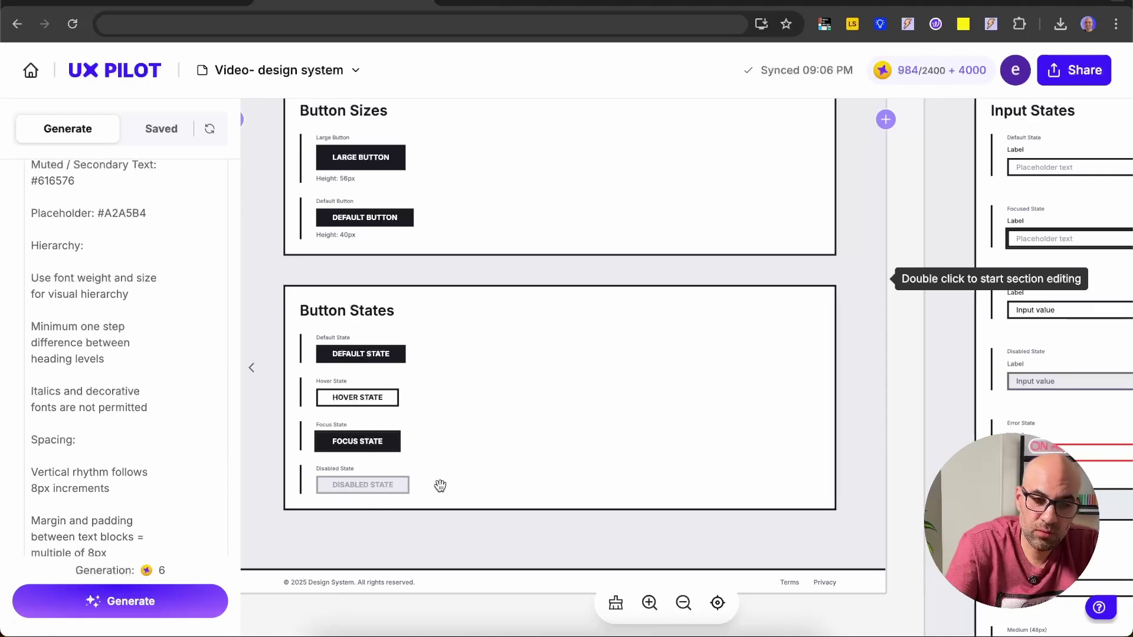
{"action": "scroll", "coordinate": [548, 211], "scroll_direction": "right", "scroll_amount": 10}
{"action": "scroll", "coordinate": [548, 210], "scroll_direction": "down", "scroll_amount": 2}
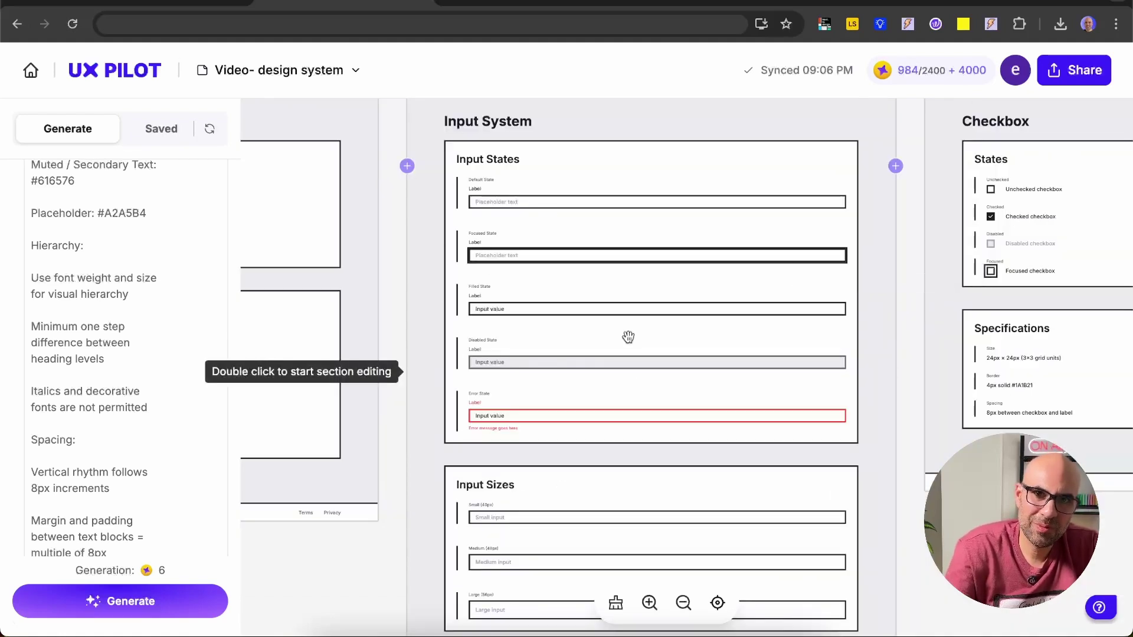
{"action": "scroll", "coordinate": [628, 337], "scroll_direction": "right", "scroll_amount": 6}
{"action": "scroll", "coordinate": [628, 337], "scroll_direction": "up", "scroll_amount": 1}
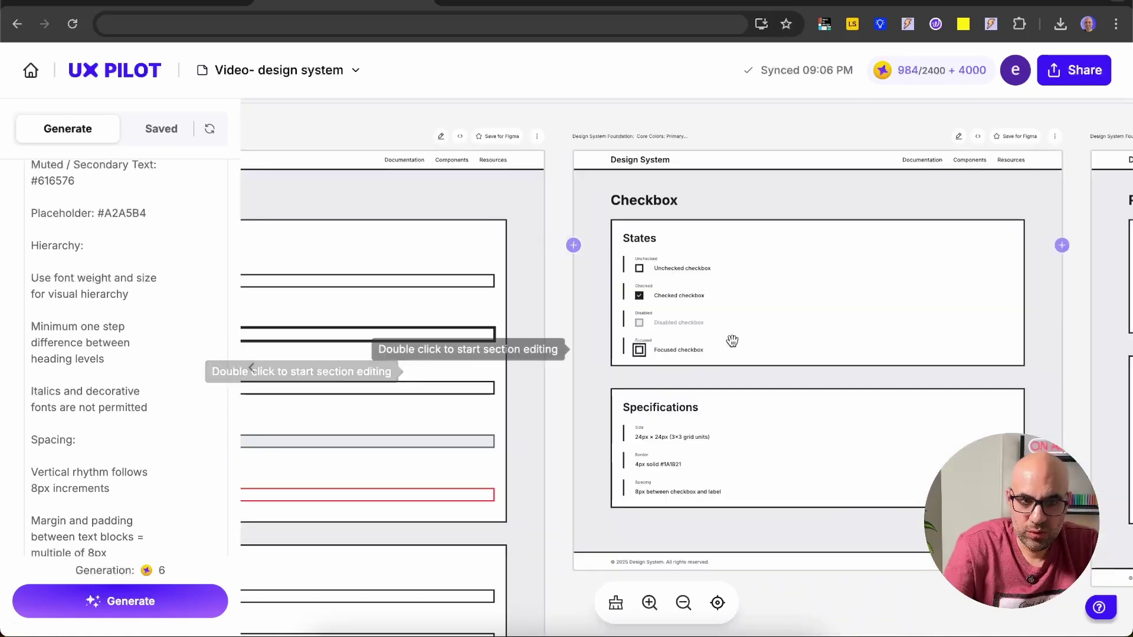
{"action": "scroll", "coordinate": [671, 328], "scroll_direction": "right", "scroll_amount": 5}
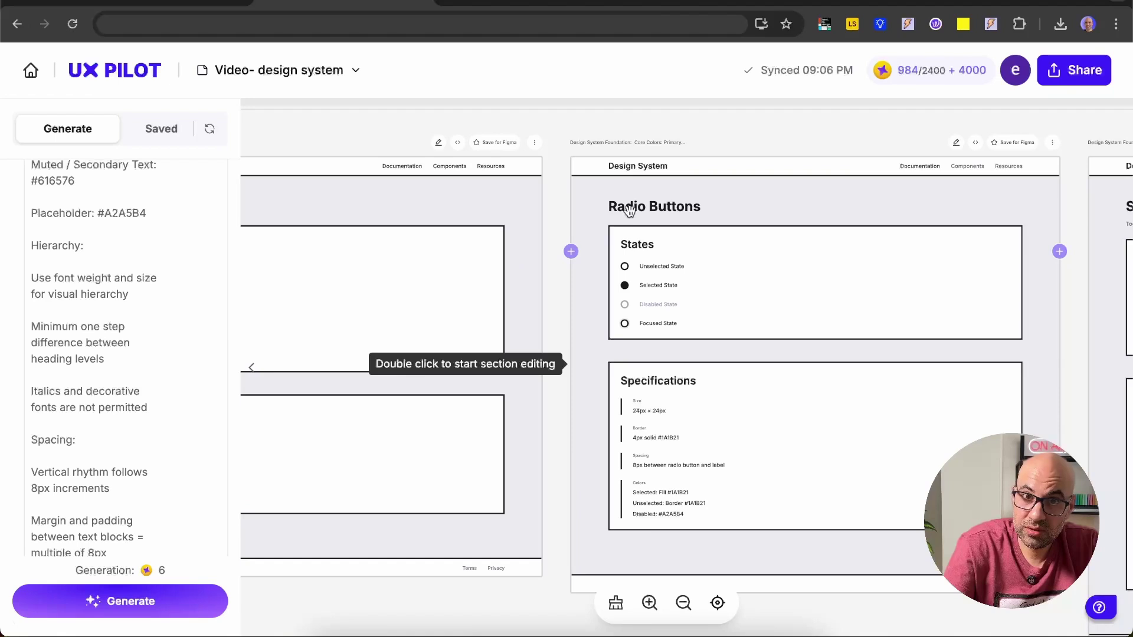
{"action": "scroll", "coordinate": [628, 213], "scroll_direction": "right", "scroll_amount": 5}
{"action": "scroll", "coordinate": [687, 269], "scroll_direction": "right", "scroll_amount": 5}
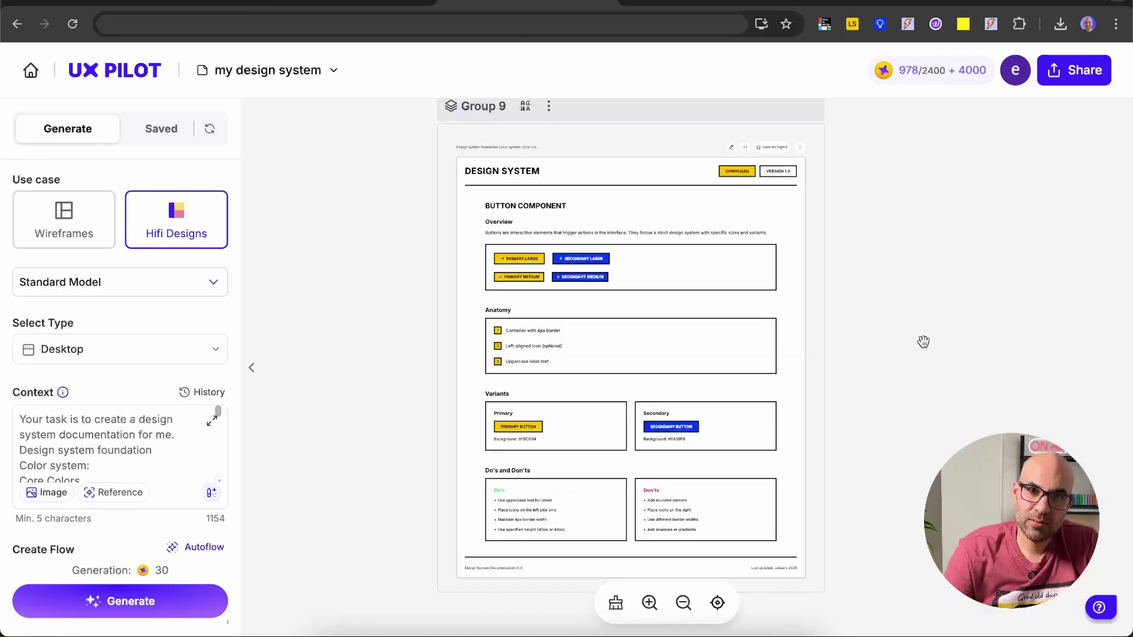
- Scroll the 'Video- design system' canvas to show Group 4's button, input, checkbox and radio pages
{"action": "scroll", "coordinate": [566, 248], "scroll_direction": "up", "scroll_amount": 5}
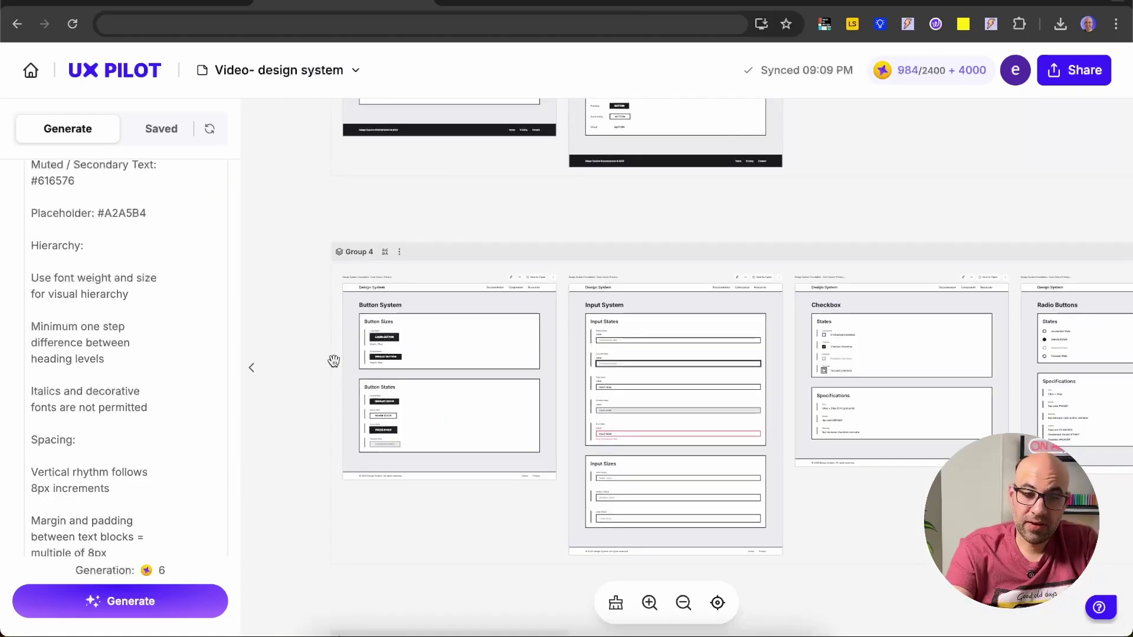
- Save Group 4 and the Group 5 Typography System page from their ⋮ menus
{"action": "left_click", "coordinate": [400, 252]}
{"action": "scroll", "coordinate": [391, 239], "scroll_direction": "up", "scroll_amount": 5}
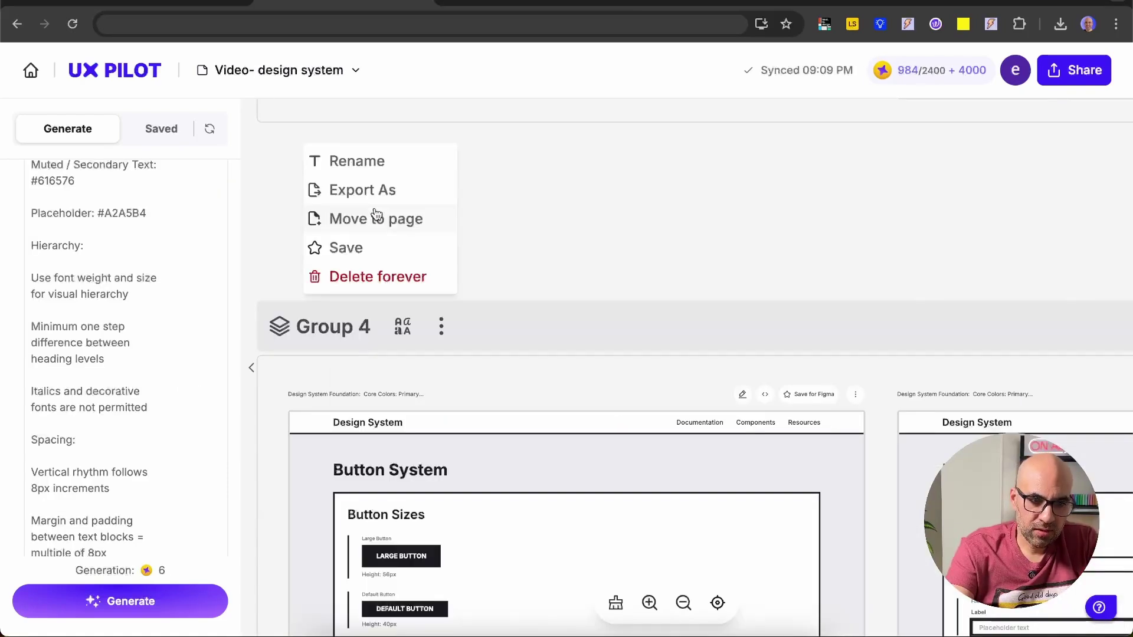
{"action": "left_click", "coordinate": [366, 245]}
{"action": "scroll", "coordinate": [417, 316], "scroll_direction": "down", "scroll_amount": 10}
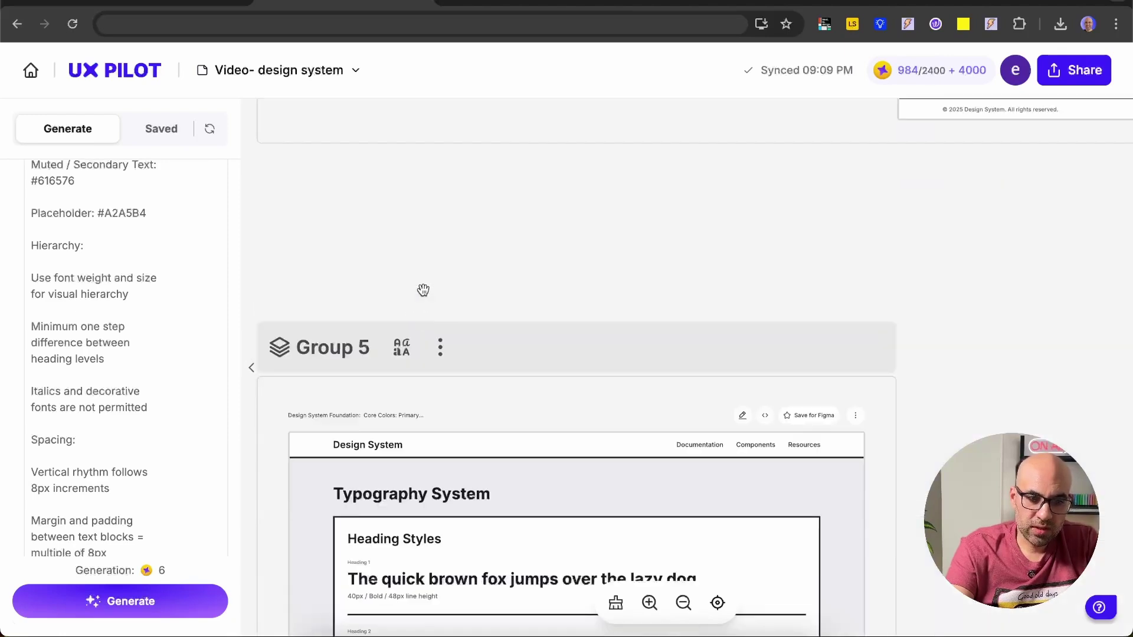
{"action": "left_click", "coordinate": [440, 347]}
{"action": "left_click", "coordinate": [404, 280]}
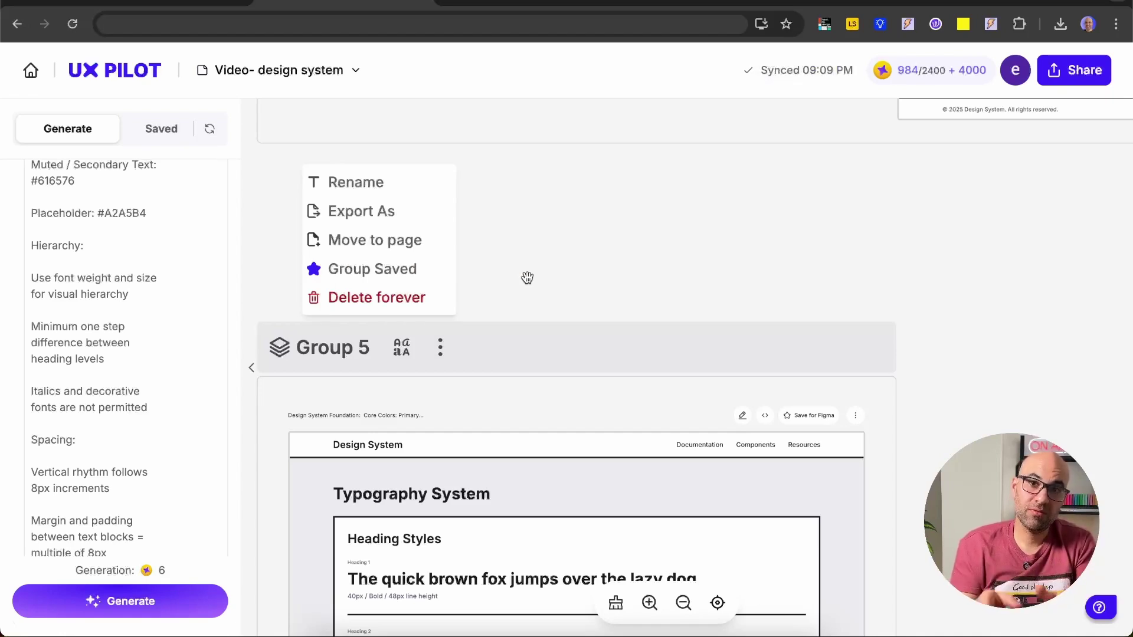
- In Figma, insert the saved Group 4 onto Page 7 from the UX Pilot plugin's Saved list
{"action": "key", "text": "ctrl+Tab"}
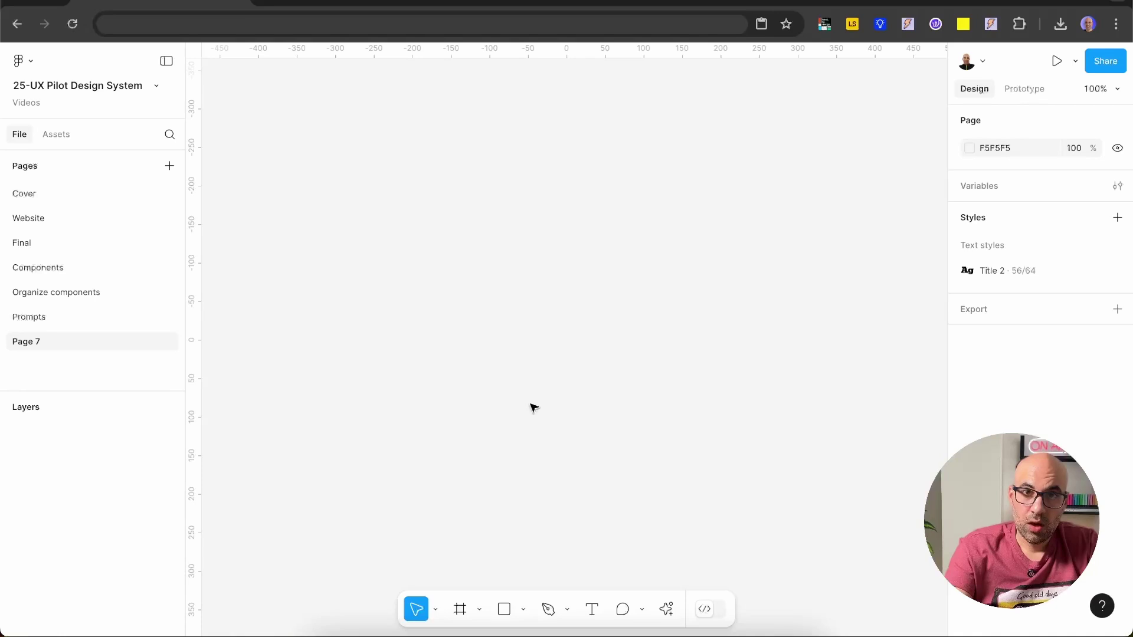
{"action": "left_click", "coordinate": [667, 608]}
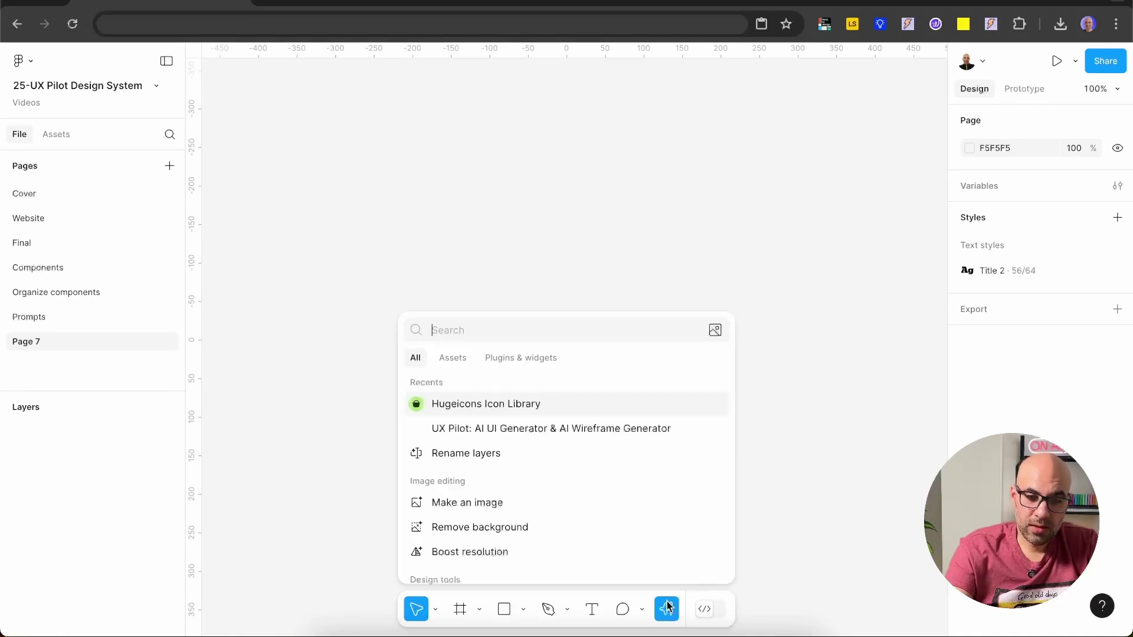
{"action": "left_click", "coordinate": [618, 429]}
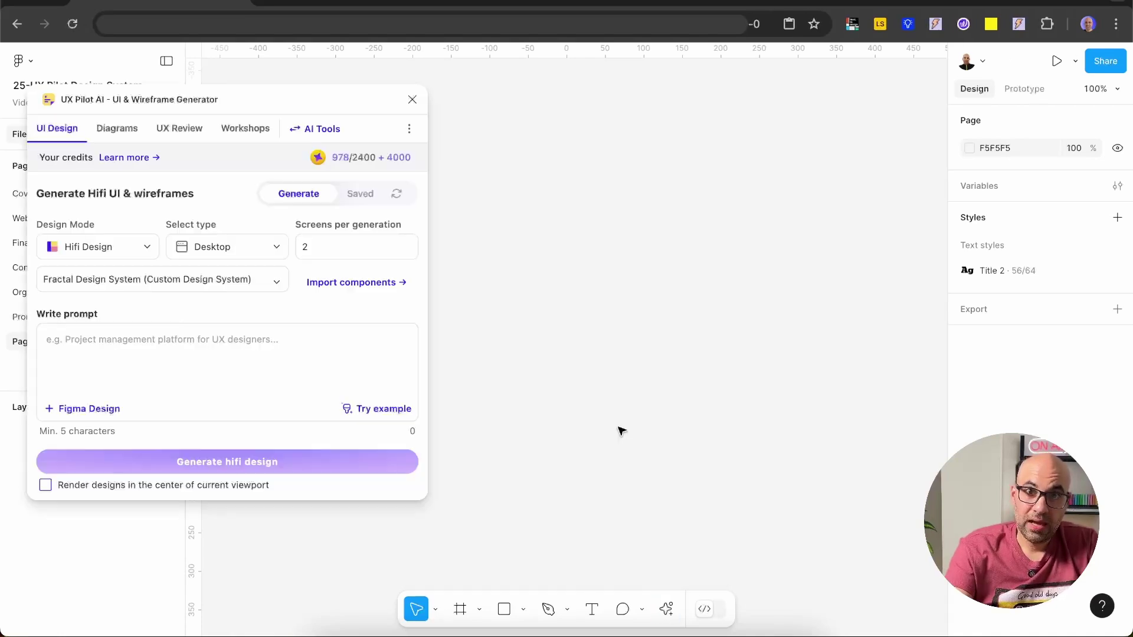
{"action": "left_click", "coordinate": [363, 195]}
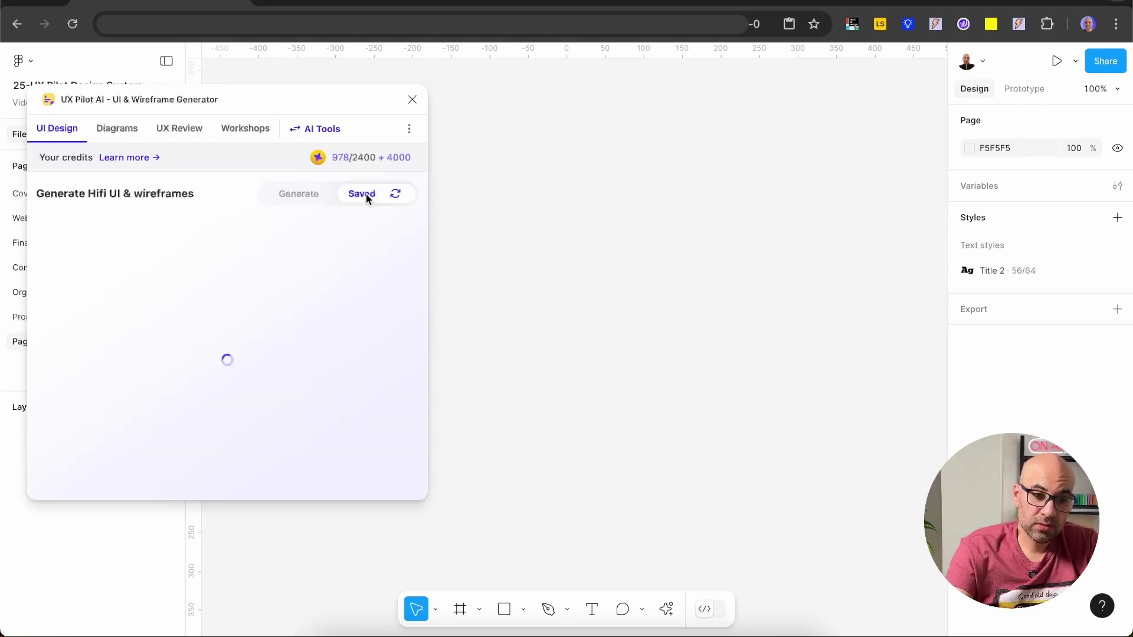
{"action": "left_click", "coordinate": [400, 351]}
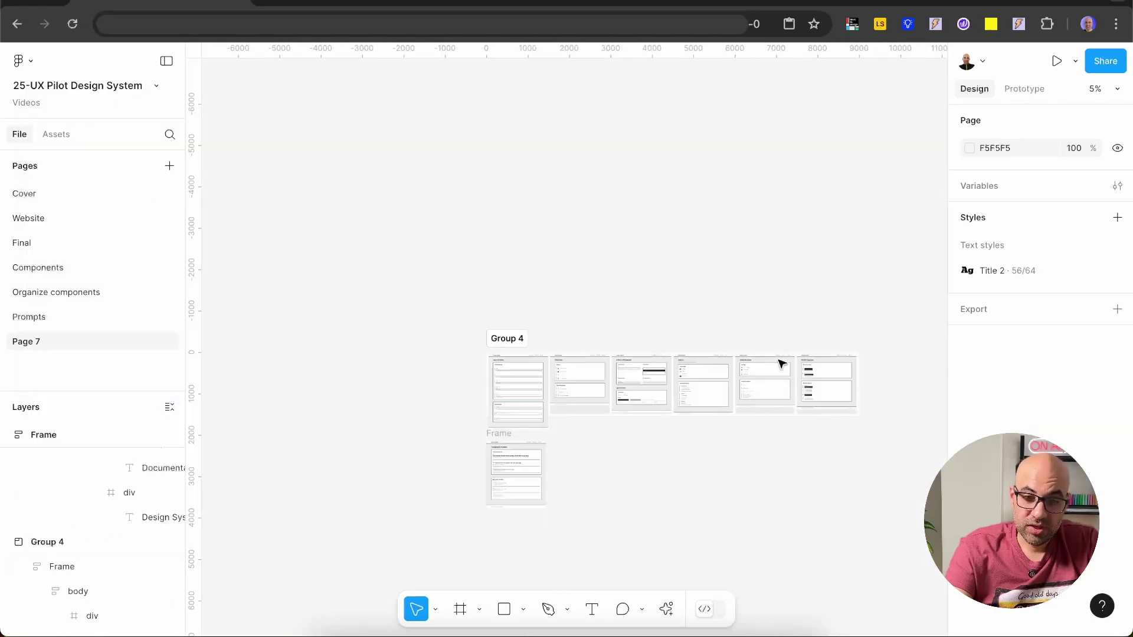
{"action": "scroll", "coordinate": [508, 379], "scroll_direction": "up", "scroll_amount": 10}
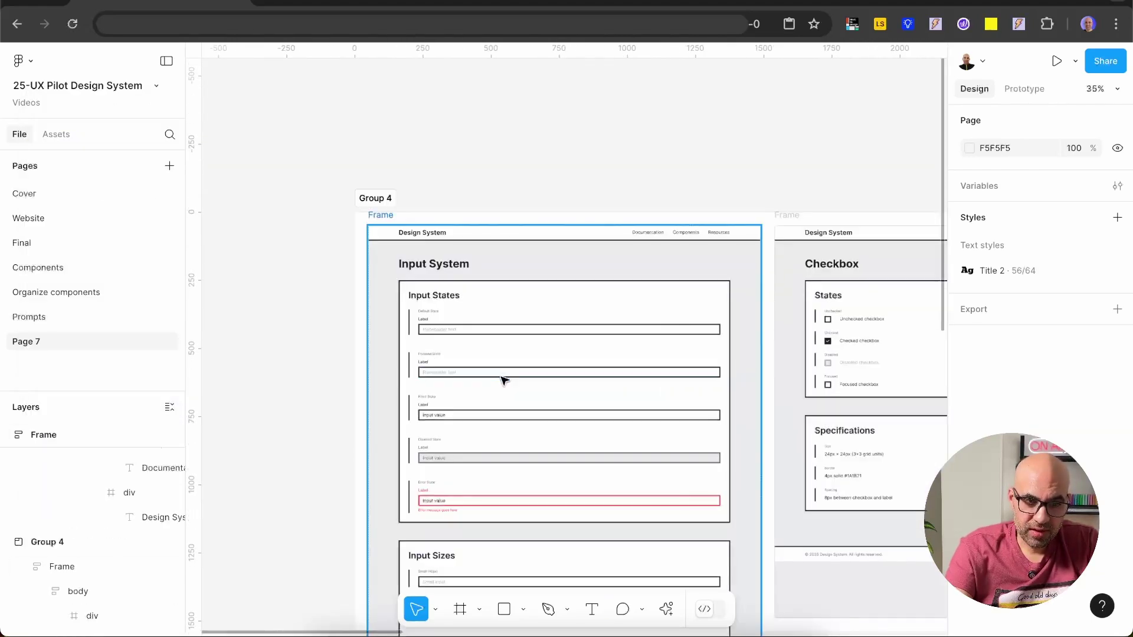
{"action": "scroll", "coordinate": [716, 372], "scroll_direction": "right", "scroll_amount": 10}
{"action": "scroll", "coordinate": [720, 374], "scroll_direction": "right", "scroll_amount": 3}
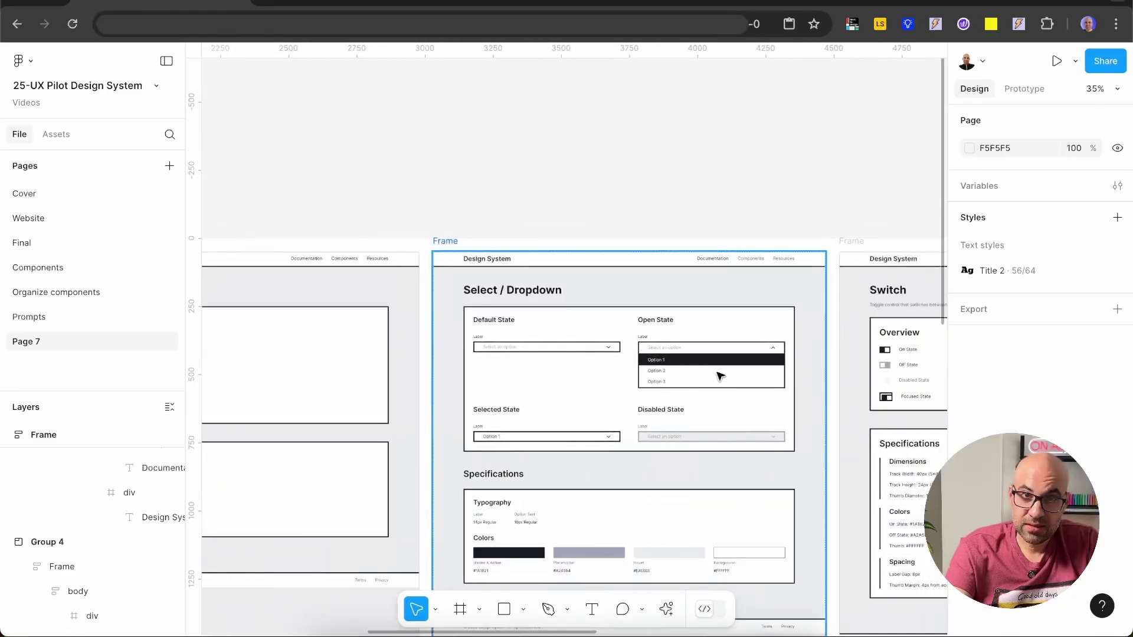
{"action": "scroll", "coordinate": [719, 377], "scroll_direction": "right", "scroll_amount": 8}
{"action": "scroll", "coordinate": [719, 377], "scroll_direction": "right", "scroll_amount": 10}
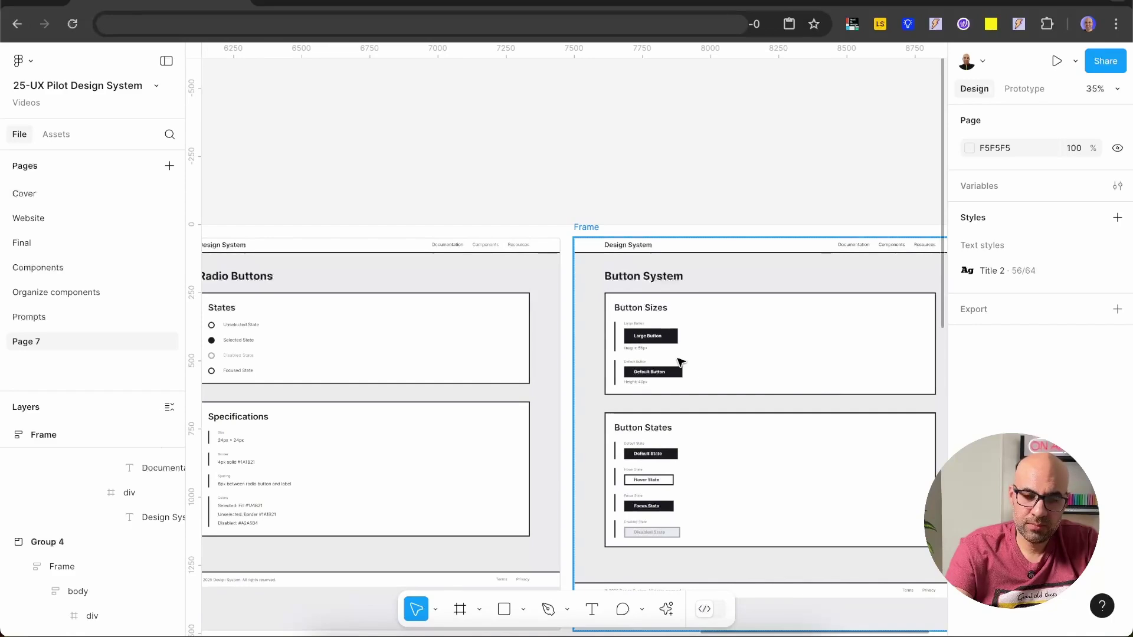
{"action": "scroll", "coordinate": [681, 363], "scroll_direction": "up", "scroll_amount": 3}
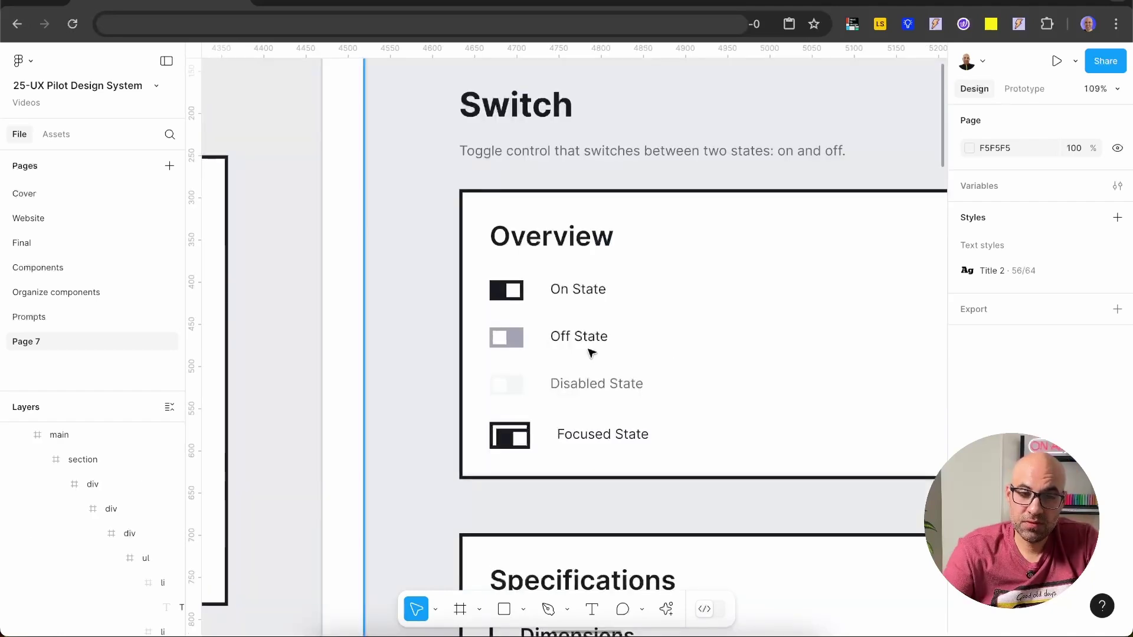
- Recolour the On State toggle knob green and the Off State knob red
{"action": "left_click", "coordinate": [565, 341]}
{"action": "scroll", "coordinate": [565, 340], "scroll_direction": "up", "scroll_amount": 5}
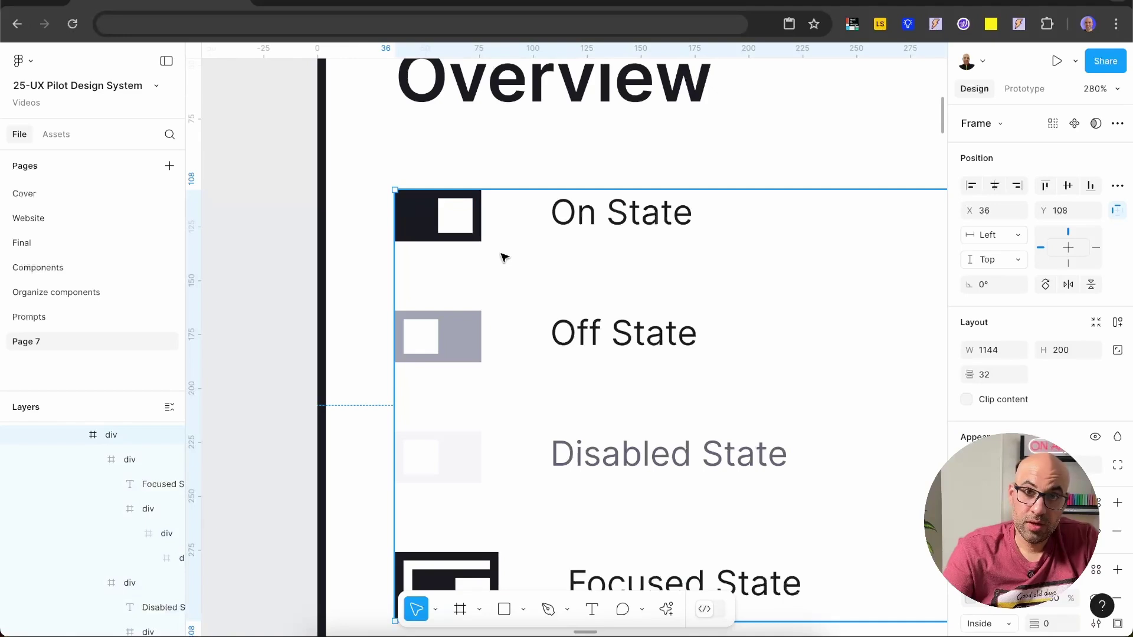
{"action": "left_click", "coordinate": [454, 225]}
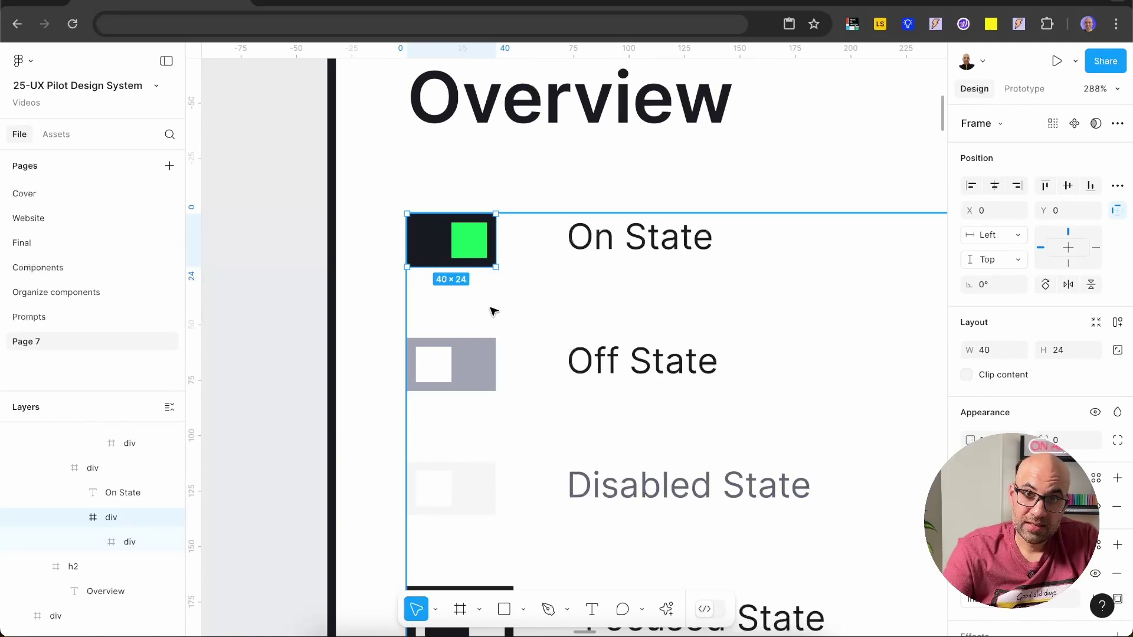
{"action": "left_click", "coordinate": [438, 363]}
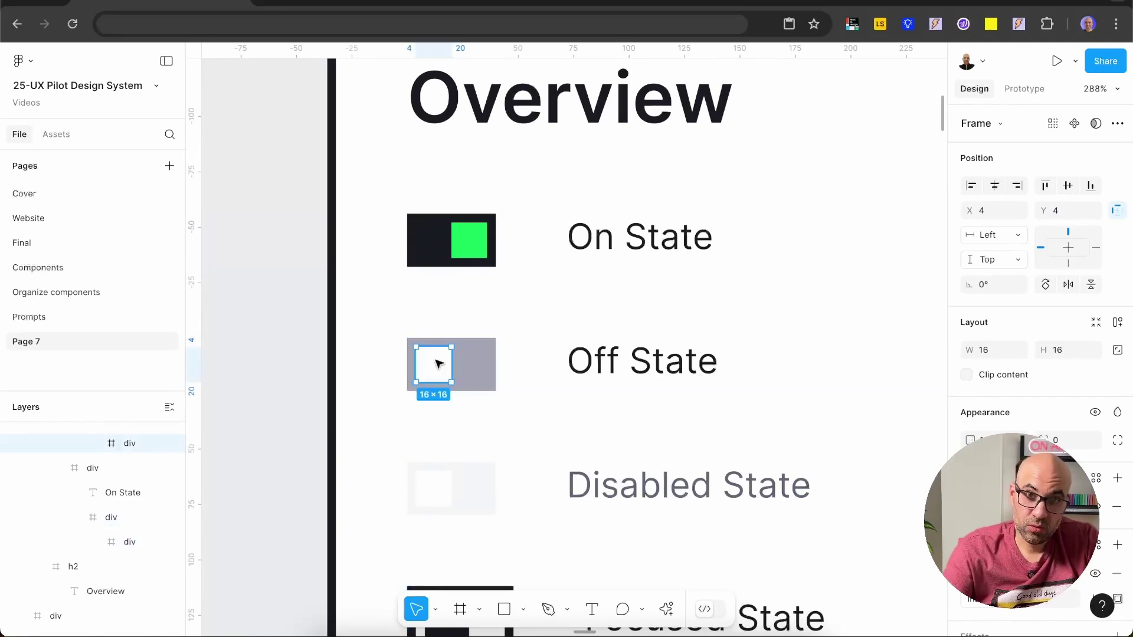
{"action": "left_click", "coordinate": [883, 450]}
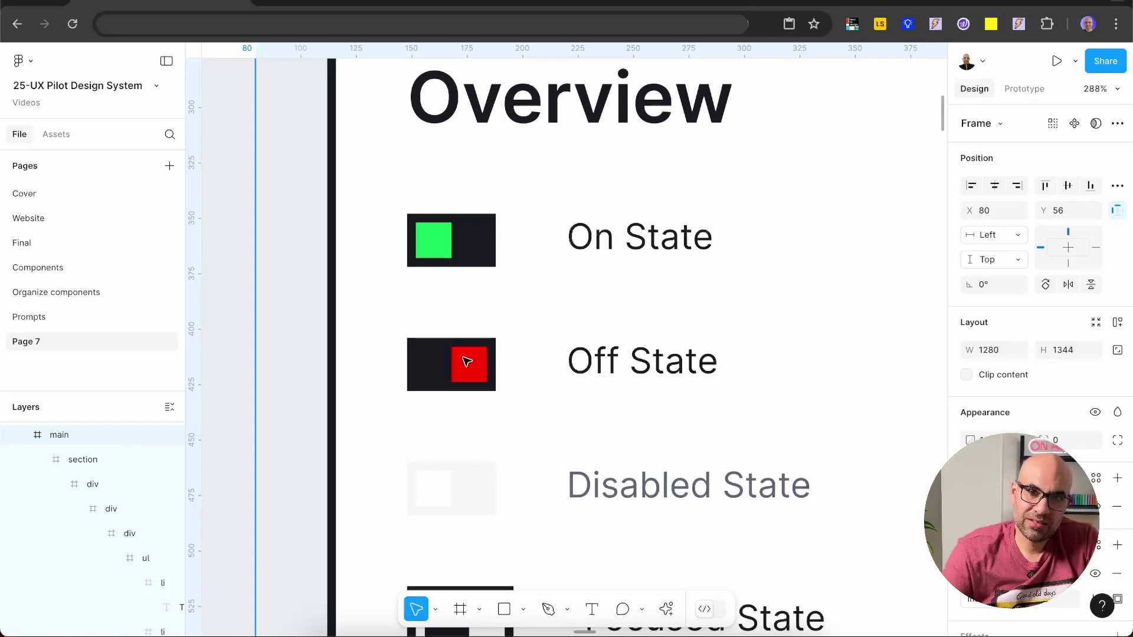
- Combine the On State and Off State toggles into a two-variant component set
{"action": "double_click", "coordinate": [447, 246]}
{"action": "double_click", "coordinate": [448, 247]}
{"action": "double_click", "coordinate": [448, 247]}
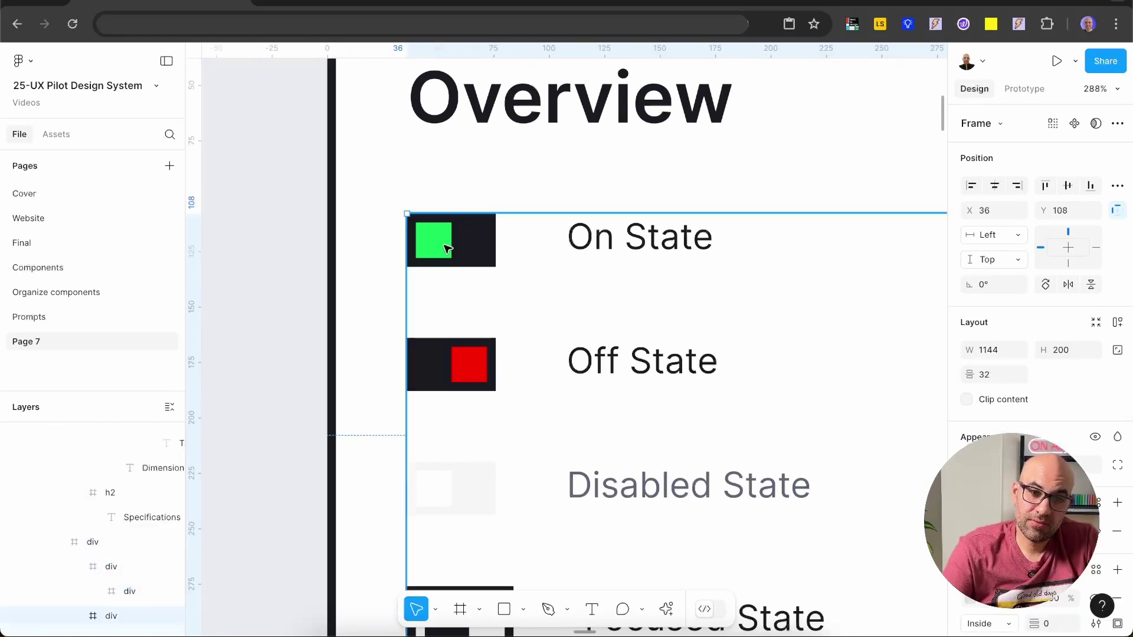
{"action": "double_click", "coordinate": [447, 249]}
{"action": "left_click", "coordinate": [460, 364], "text": "shift"}
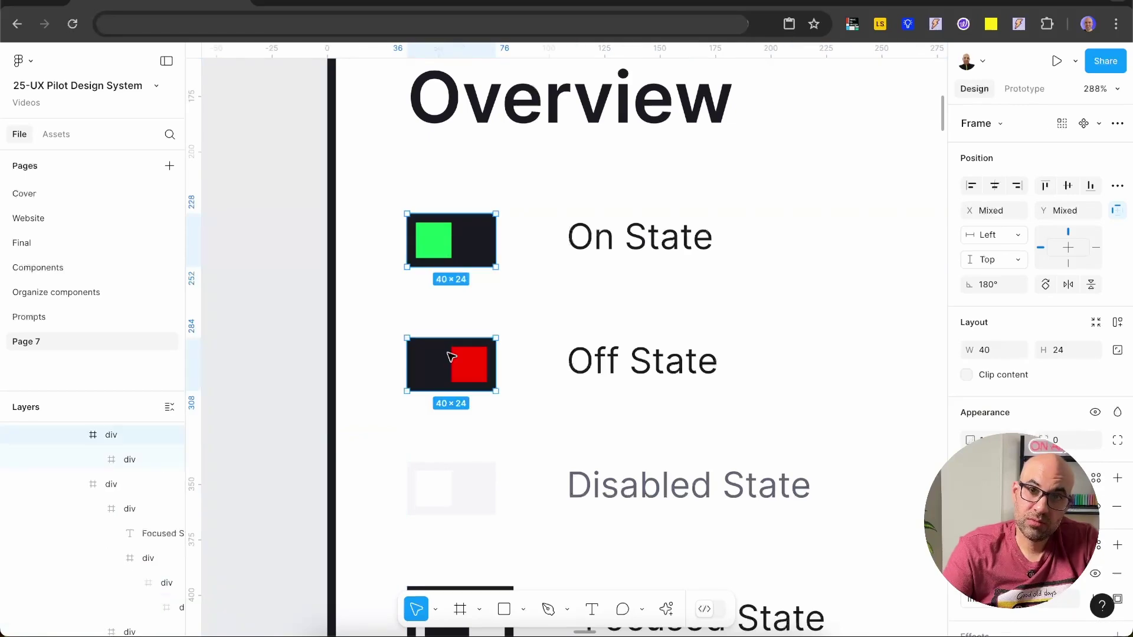
{"action": "left_click", "coordinate": [1097, 123]}
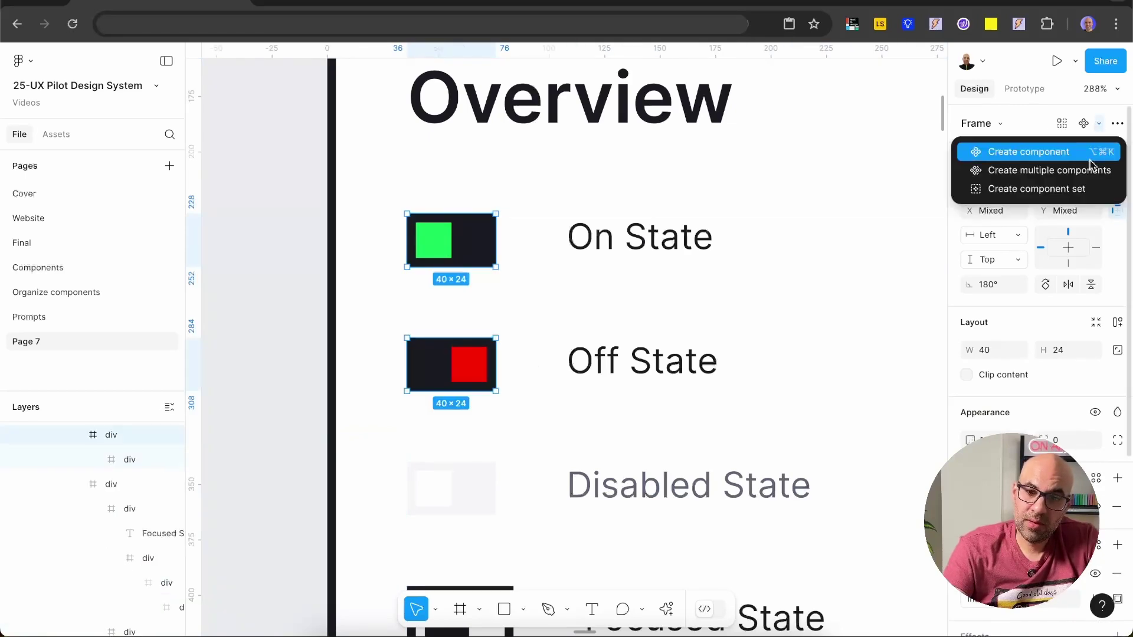
{"action": "left_click", "coordinate": [1073, 189]}
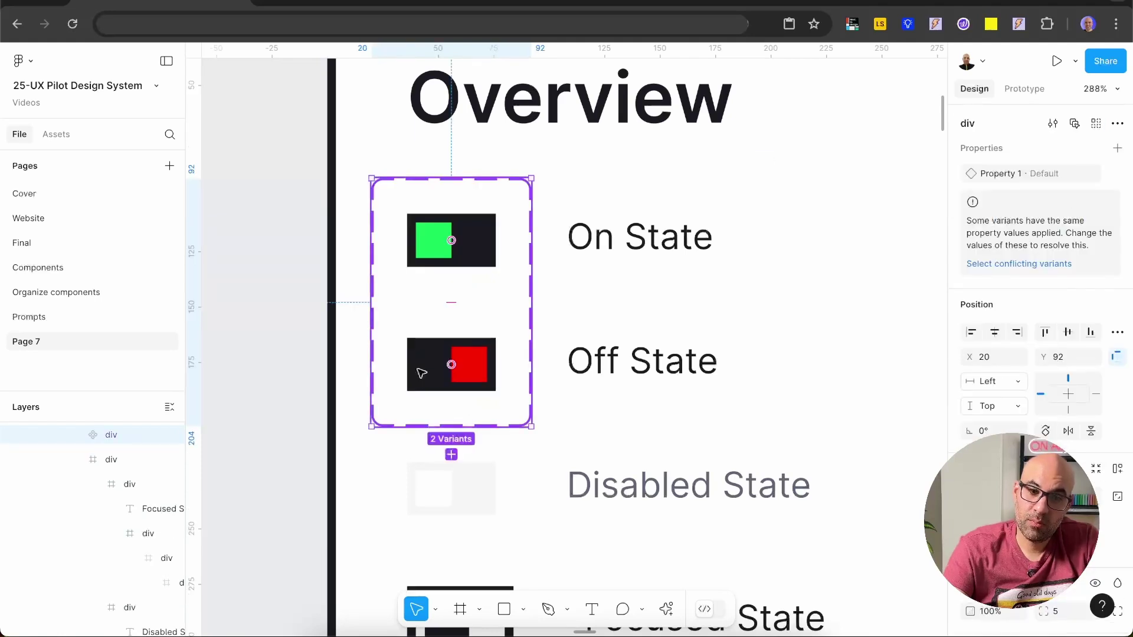
{"action": "scroll", "coordinate": [230, 324], "scroll_direction": "down", "scroll_amount": 1}
{"action": "left_click", "coordinate": [230, 324]}
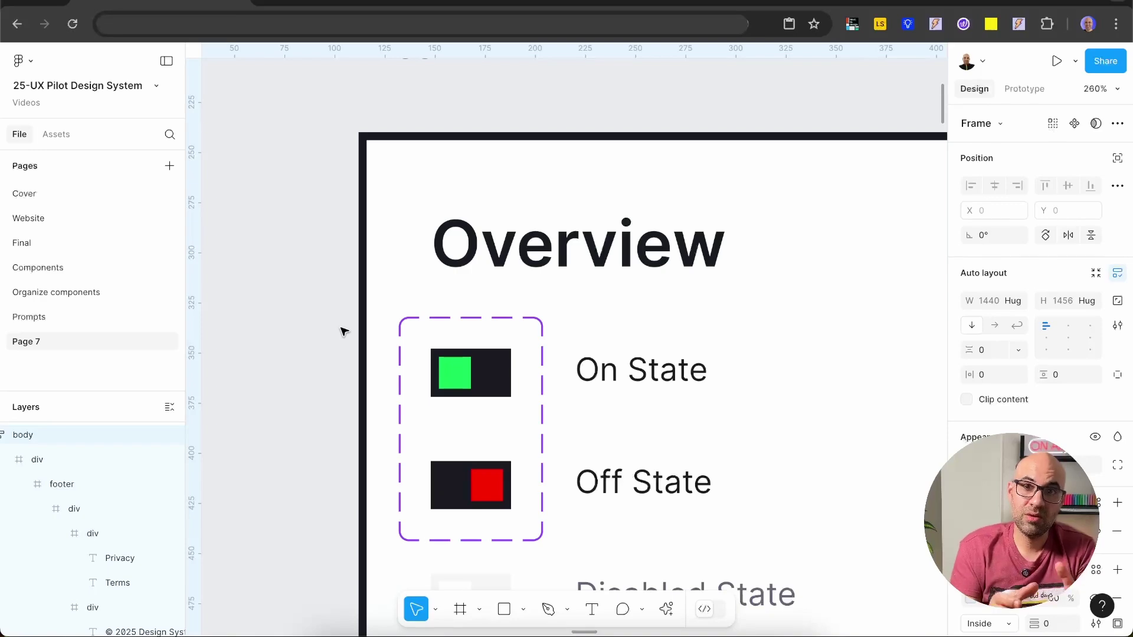
{"action": "key", "text": "shift+2"}
{"action": "key", "text": "shift+1"}
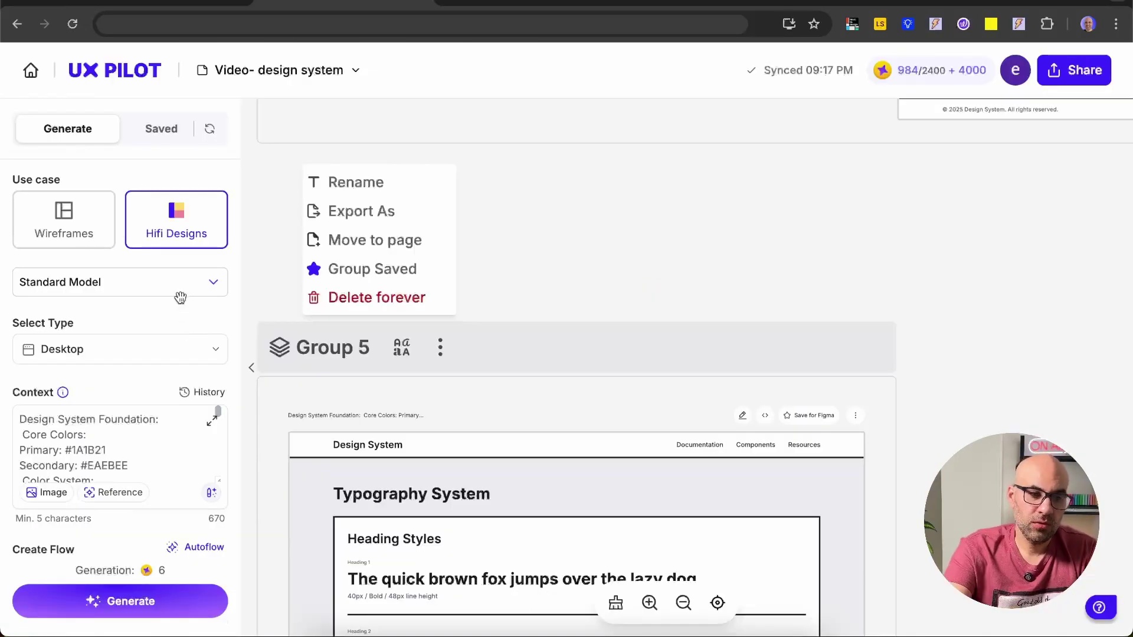
- Close the open menu and expand the Standard Model dropdown to list the AI models
{"action": "left_click", "coordinate": [183, 300]}
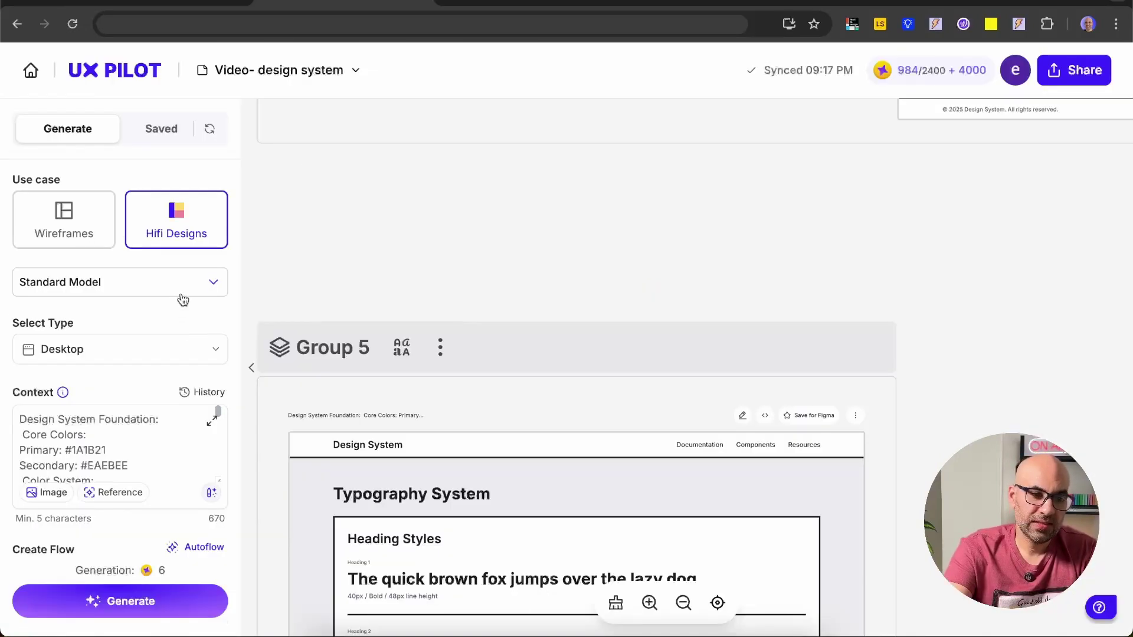
{"action": "left_click", "coordinate": [182, 295]}
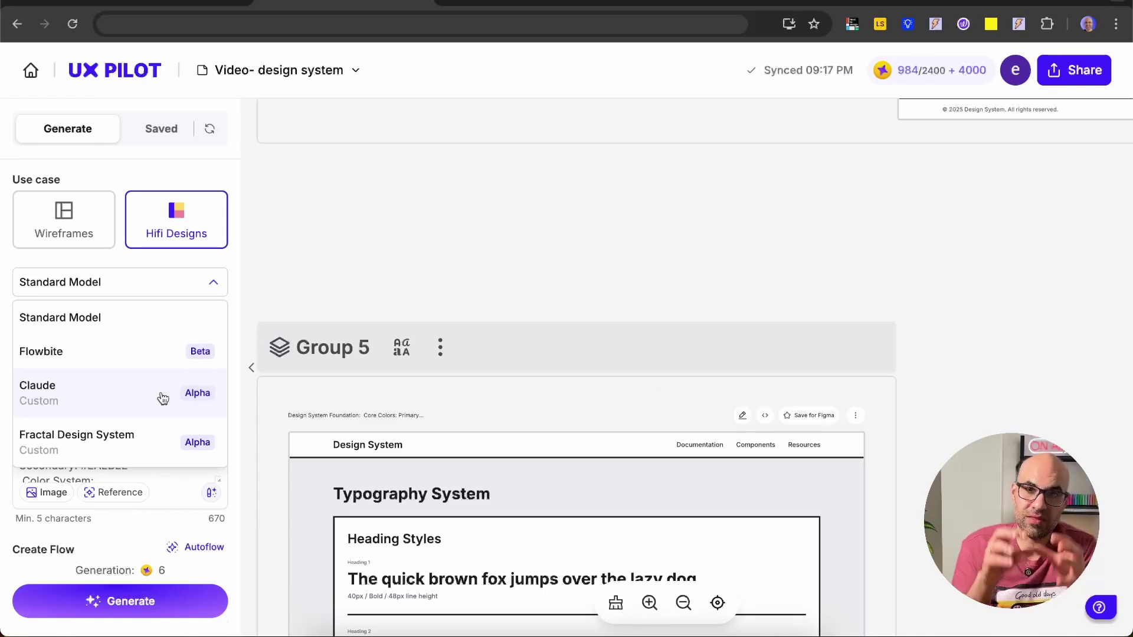